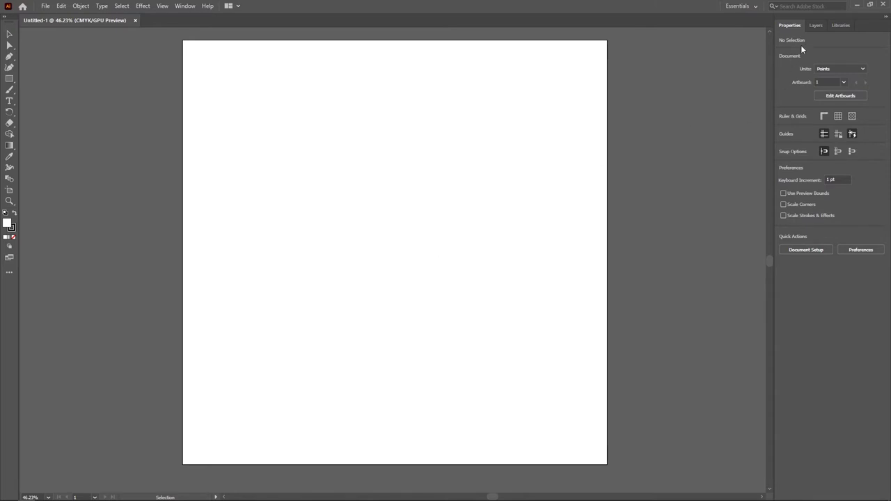
{"action": "left_click", "coordinate": [815, 26]}
{"action": "left_click", "coordinate": [791, 26]}
{"action": "left_click", "coordinate": [810, 24]}
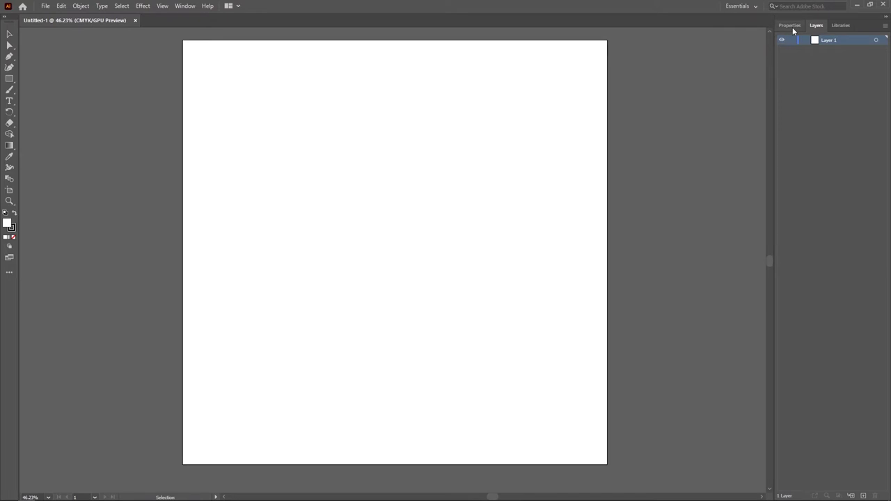
{"action": "left_click", "coordinate": [790, 26]}
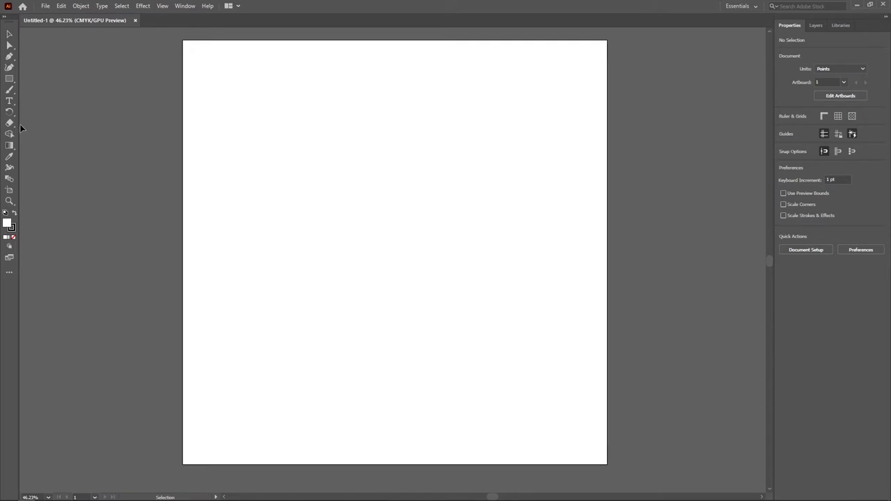
- Switch the workspace layout to Essentials Classic
{"action": "left_click", "coordinate": [11, 92]}
{"action": "left_click", "coordinate": [748, 7]}
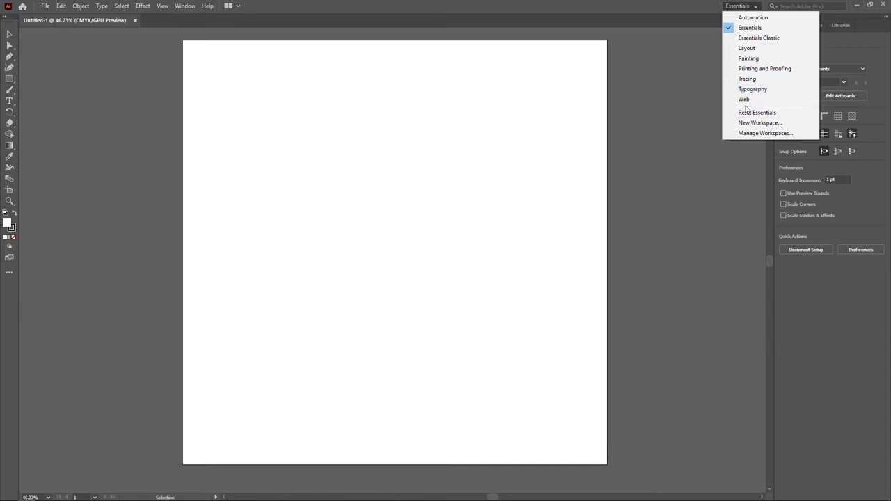
{"action": "left_click", "coordinate": [749, 39]}
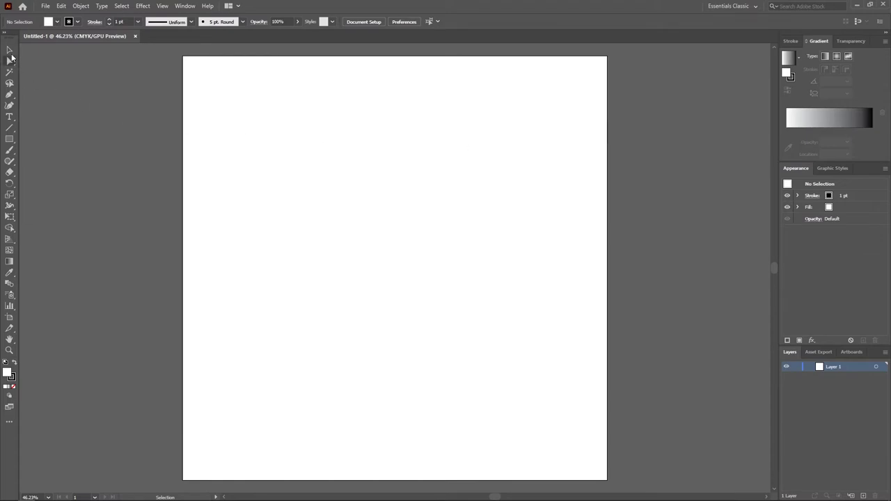
- Draw a rectangle about 489 by 269 pt in the upper part of the artboard and fill it with red FF0000
{"action": "left_click", "coordinate": [9, 139]}
{"action": "mouse_move", "coordinate": [330, 148]}
{"action": "left_mouse_down"}
{"action": "mouse_move", "coordinate": [494, 211]}
{"action": "mouse_move", "coordinate": [470, 225]}
{"action": "left_mouse_up"}
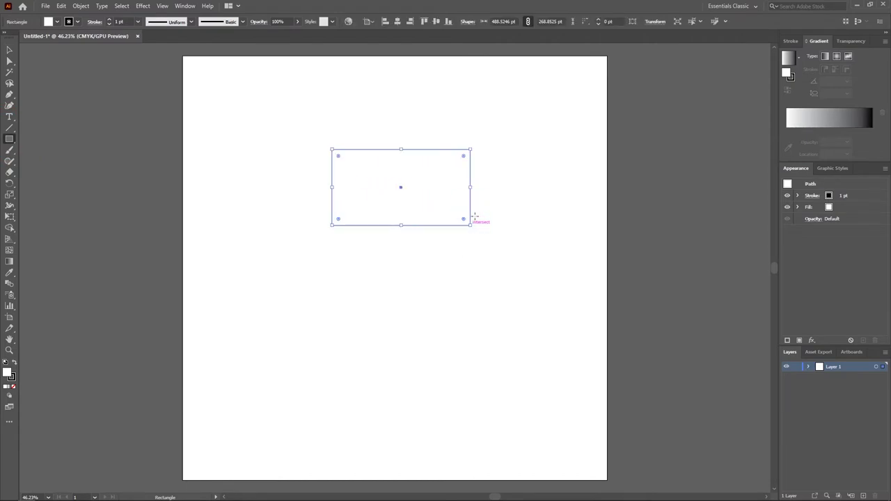
{"action": "double_click", "coordinate": [8, 374]}
{"action": "type", "text": "FF0000"}
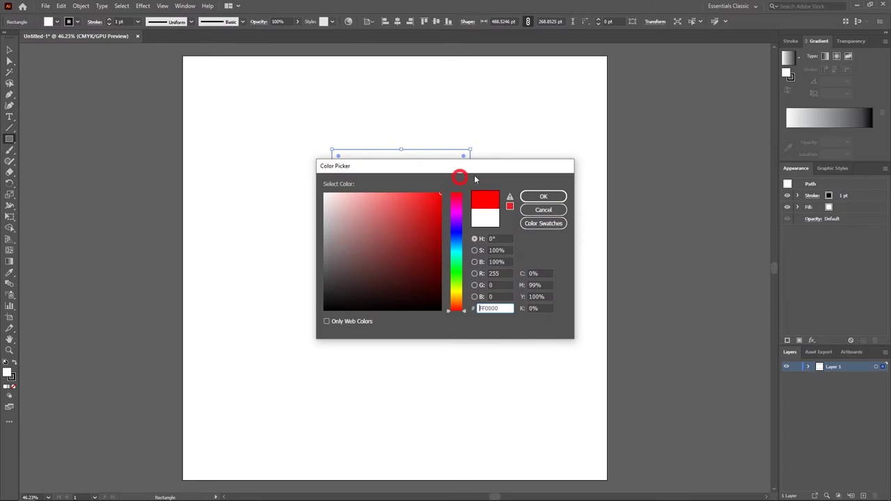
{"action": "left_click", "coordinate": [545, 196]}
- Move the whole red rectangle toward the right side of the artboard with the Selection tool
{"action": "left_click", "coordinate": [9, 50]}
{"action": "left_click_drag", "start_coordinate": [391, 205], "coordinate": [486, 176]}
{"action": "left_click_drag", "start_coordinate": [463, 181], "coordinate": [462, 220]}
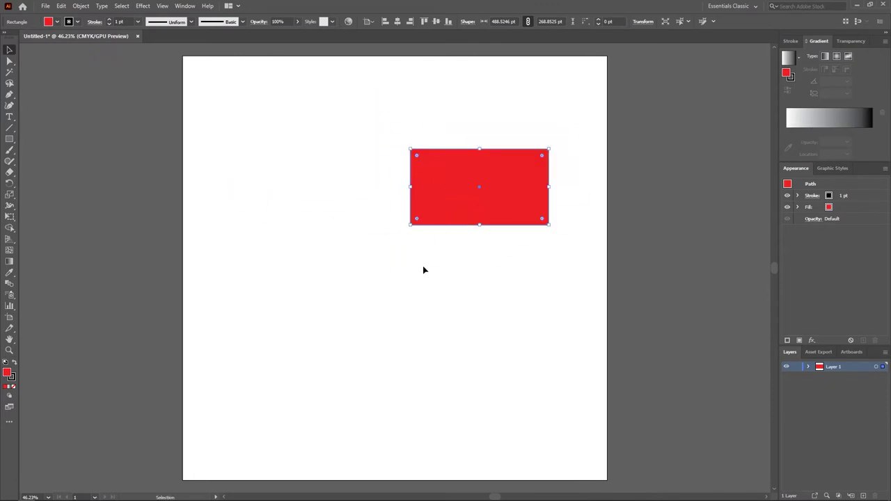
- Reshape the red rectangle into a slanted quadrilateral by moving its two top corner anchors with the Direct Selection tool
{"action": "left_click", "coordinate": [8, 61]}
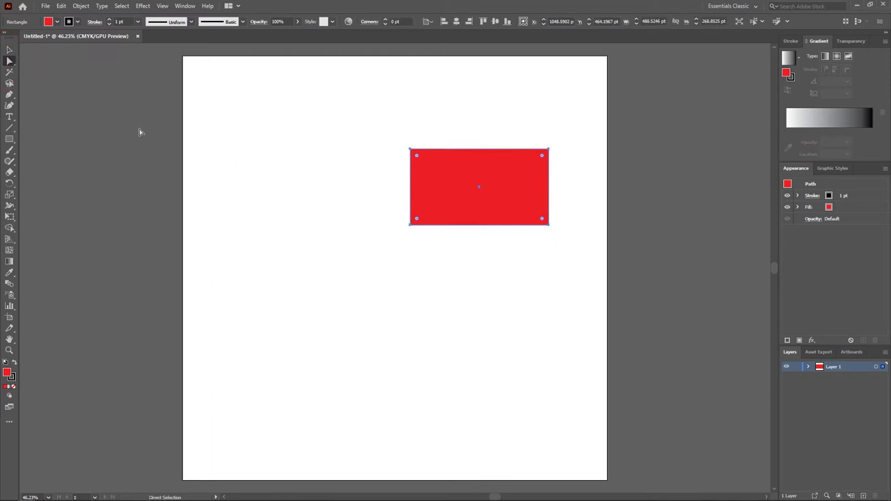
{"action": "left_click_drag", "start_coordinate": [410, 149], "coordinate": [362, 117]}
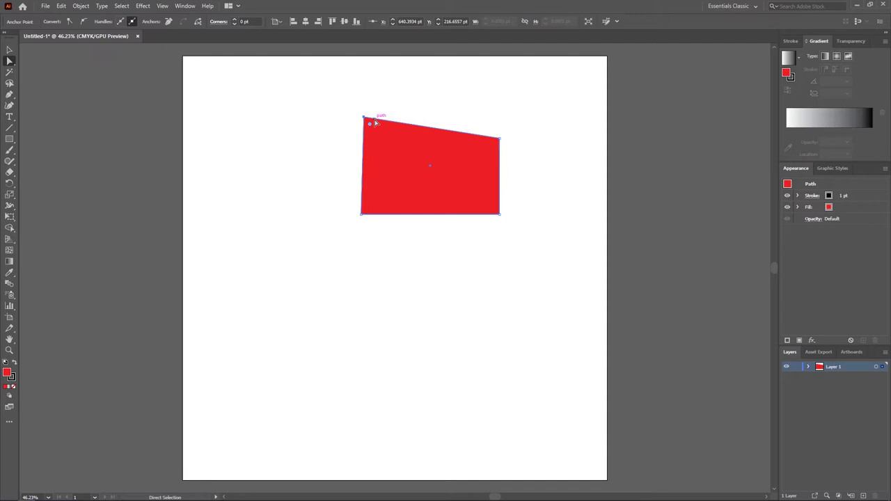
{"action": "mouse_move", "coordinate": [363, 117]}
{"action": "left_mouse_down"}
{"action": "mouse_move", "coordinate": [429, 103]}
{"action": "mouse_move", "coordinate": [386, 104]}
{"action": "left_mouse_up"}
{"action": "left_click_drag", "start_coordinate": [499, 138], "coordinate": [537, 113]}
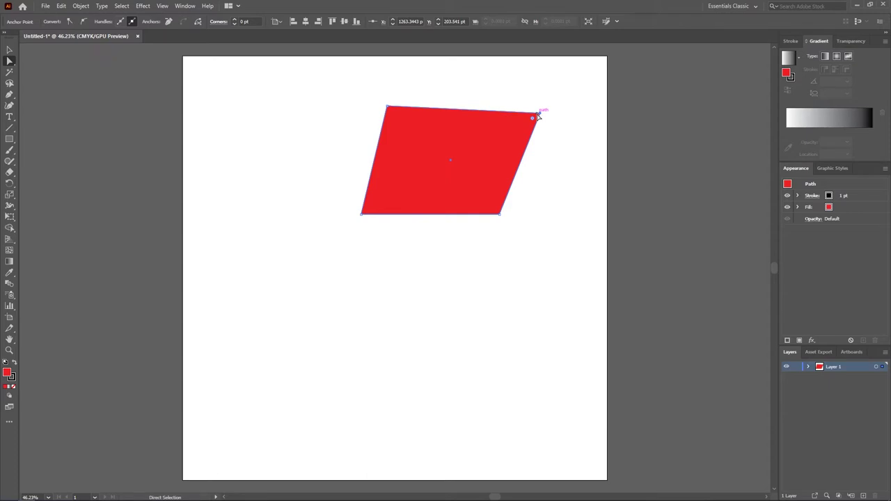
- Draw a curved path with four anchor points with the Pen tool, to the left of and below the red quadrilateral
{"action": "left_click", "coordinate": [9, 100]}
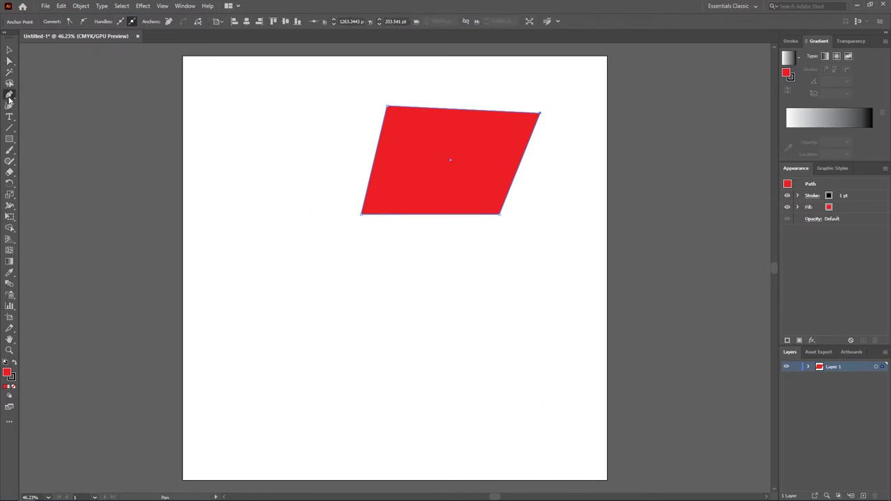
{"action": "left_click", "coordinate": [299, 152]}
{"action": "left_click_drag", "start_coordinate": [325, 247], "coordinate": [407, 273]}
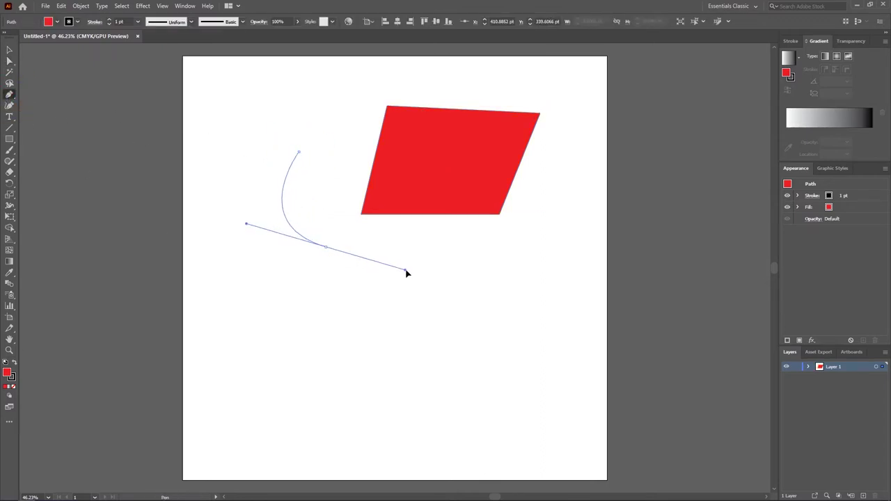
{"action": "left_click_drag", "start_coordinate": [435, 335], "coordinate": [379, 389]}
{"action": "left_click_drag", "start_coordinate": [284, 364], "coordinate": [269, 318]}
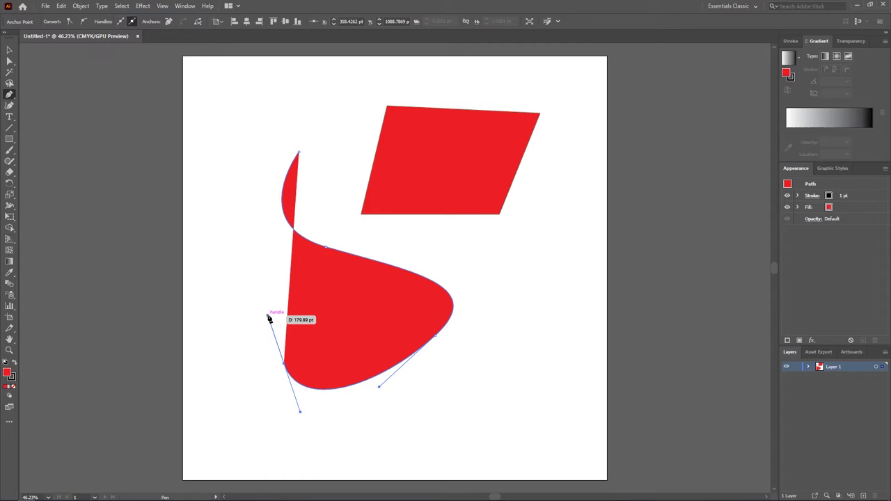
{"action": "left_click_drag", "start_coordinate": [269, 318], "coordinate": [267, 314]}
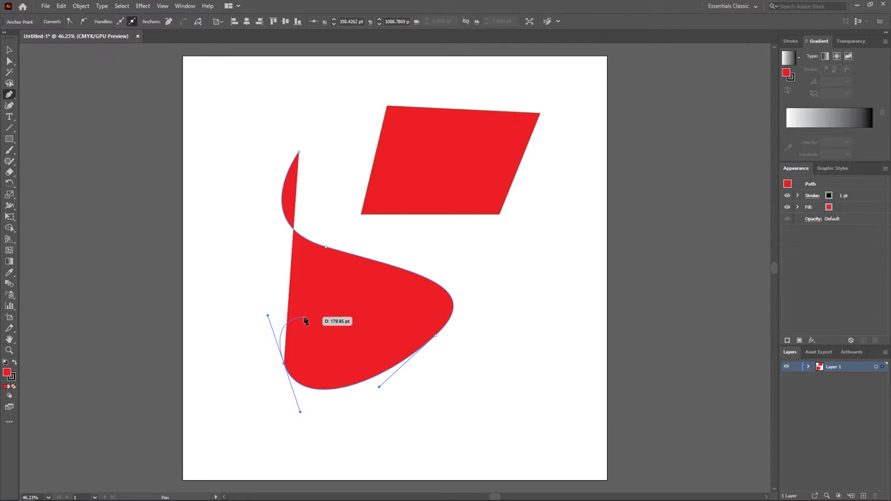
- Undo the whole curved Pen path so that only the red quadrilateral remains
{"action": "key", "text": "ctrl"}
{"action": "key", "text": "ctrl+z"}
{"action": "key", "text": "ctrl+z"}
{"action": "key", "text": "ctrl+z"}
{"action": "key", "text": "ctrl+z"}
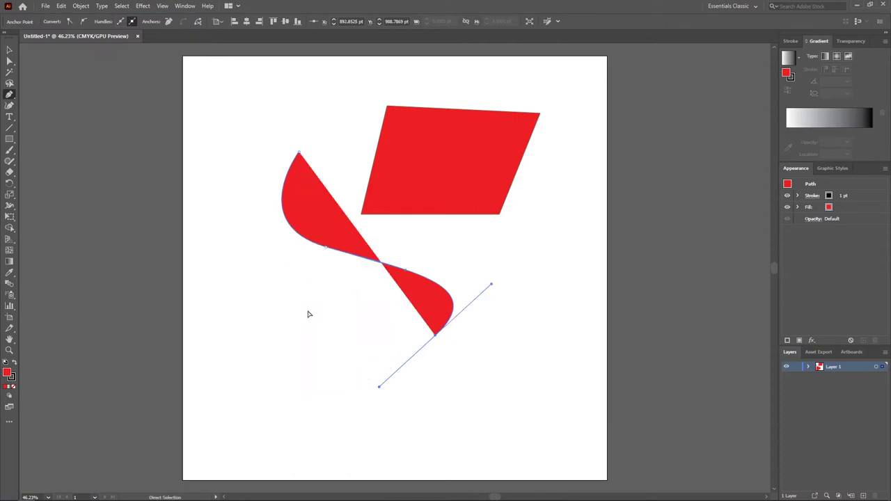
{"action": "key", "text": "ctrl+z"}
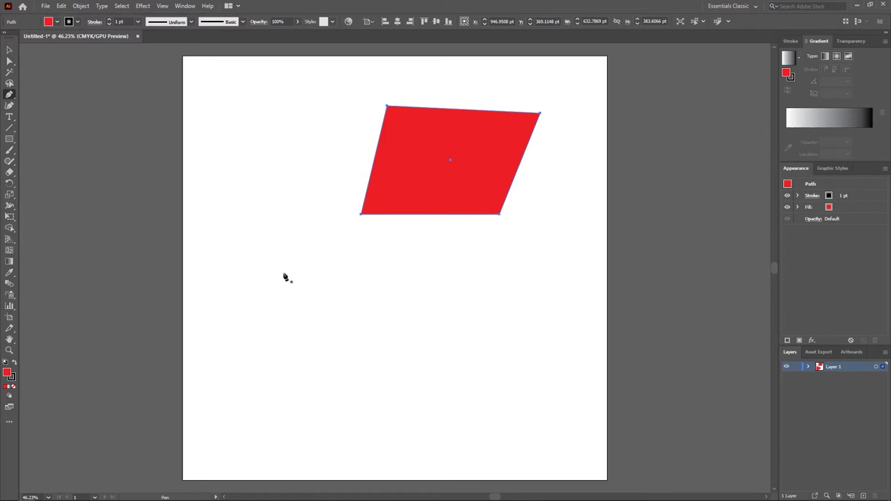
- Draw a red rectangle about 303 by 323 pt to the left of the quadrilateral
{"action": "left_click", "coordinate": [11, 140]}
{"action": "left_click_drag", "start_coordinate": [238, 108], "coordinate": [324, 200]}
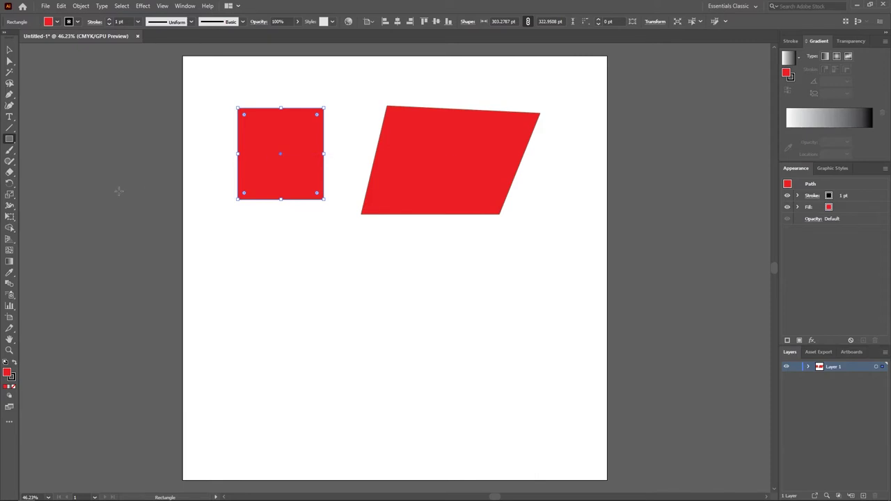
- Paint several looping freehand strokes below the red shapes with the Paintbrush tool and the 5 pt. Round brush
{"action": "left_click", "coordinate": [10, 150]}
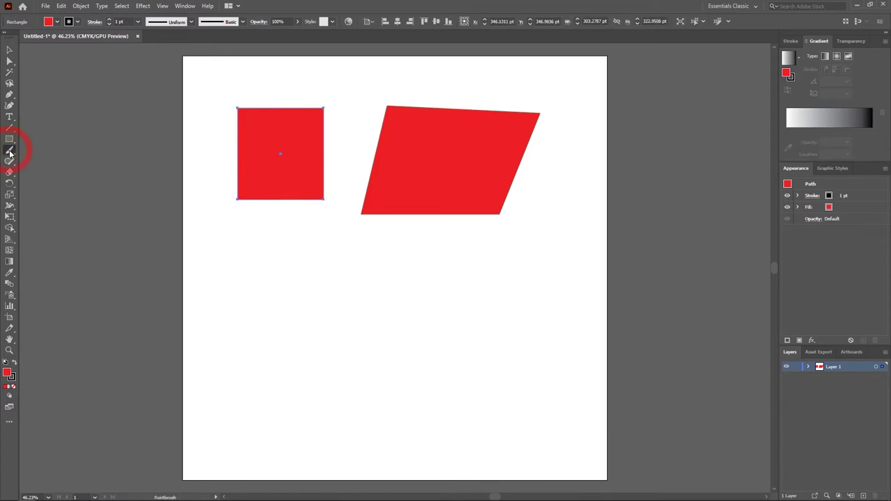
{"action": "mouse_move", "coordinate": [268, 260]}
{"action": "left_mouse_down"}
{"action": "mouse_move", "coordinate": [271, 286]}
{"action": "mouse_move", "coordinate": [353, 359]}
{"action": "mouse_move", "coordinate": [431, 309]}
{"action": "mouse_move", "coordinate": [383, 252]}
{"action": "mouse_move", "coordinate": [501, 283]}
{"action": "mouse_move", "coordinate": [548, 361]}
{"action": "mouse_move", "coordinate": [564, 281]}
{"action": "mouse_move", "coordinate": [588, 341]}
{"action": "mouse_move", "coordinate": [503, 433]}
{"action": "mouse_move", "coordinate": [377, 368]}
{"action": "left_mouse_up"}
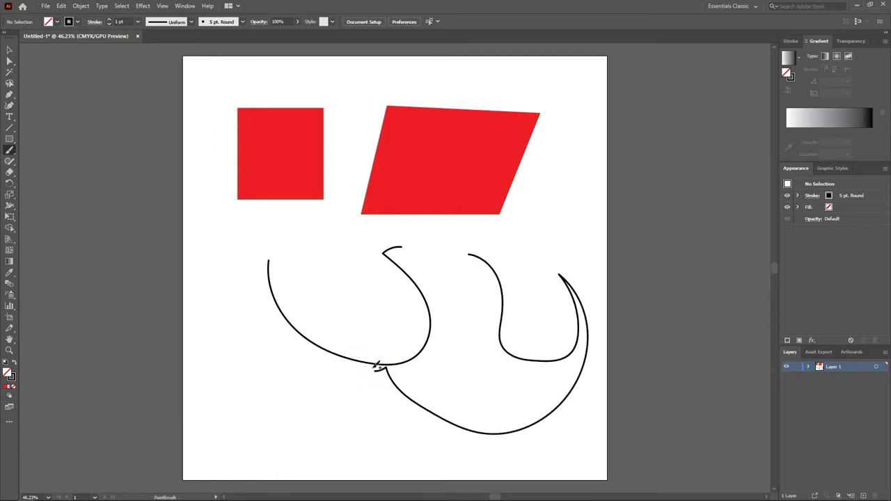
{"action": "mouse_move", "coordinate": [302, 226]}
{"action": "left_mouse_down"}
{"action": "mouse_move", "coordinate": [282, 278]}
{"action": "mouse_move", "coordinate": [353, 338]}
{"action": "mouse_move", "coordinate": [361, 228]}
{"action": "mouse_move", "coordinate": [416, 287]}
{"action": "mouse_move", "coordinate": [437, 342]}
{"action": "mouse_move", "coordinate": [404, 324]}
{"action": "mouse_move", "coordinate": [300, 317]}
{"action": "left_mouse_up"}
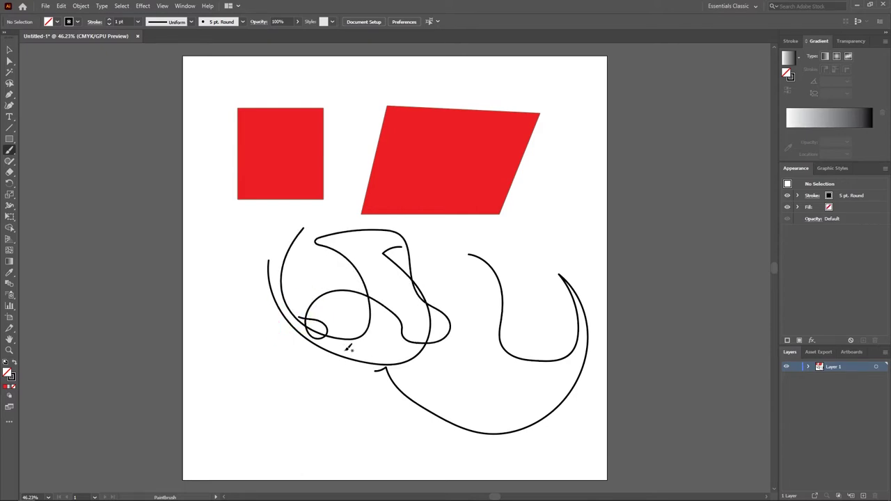
- Undo all the freehand brush strokes below the red shapes and return to the Paintbrush tool
{"action": "key", "text": "a"}
{"action": "key", "text": "ctrl+z"}
{"action": "key", "text": "ctrl+z"}
{"action": "key", "text": "ctrl+z"}
{"action": "key", "text": "ctrl+z"}
{"action": "key", "text": "ctrl+z"}
{"action": "key", "text": "b"}
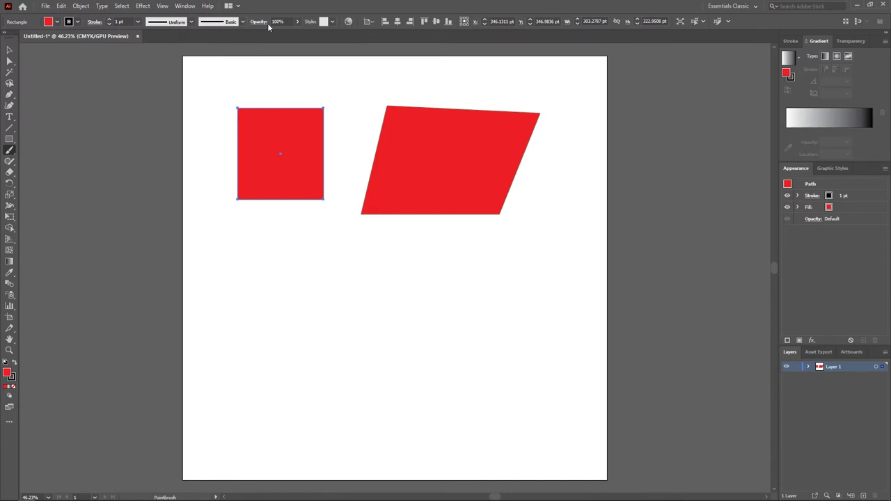
{"action": "left_click", "coordinate": [754, 7]}
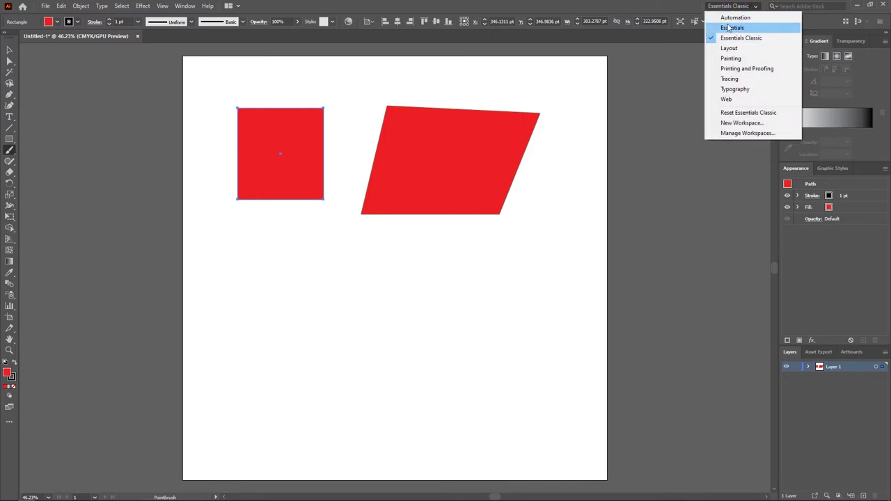
{"action": "left_click", "coordinate": [573, 52]}
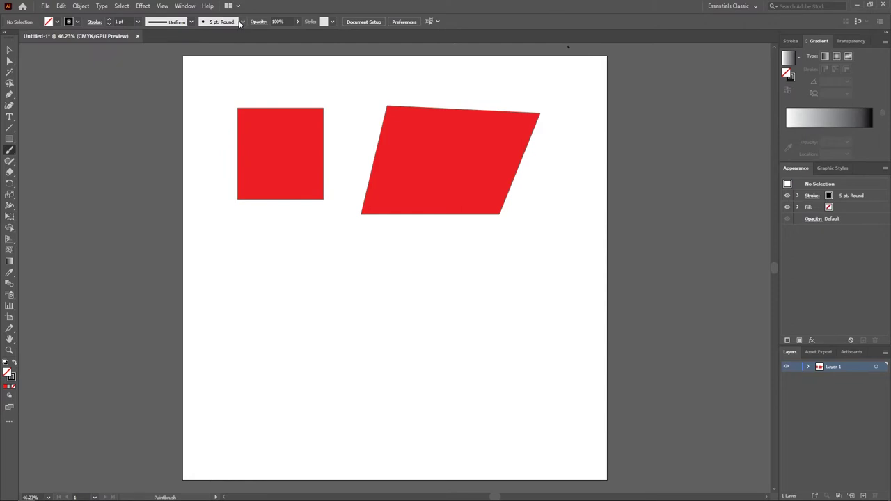
- Create a calligraphic brush with a size of 3 pt controlled by pressure, and make it the active brush
{"action": "left_click", "coordinate": [242, 22]}
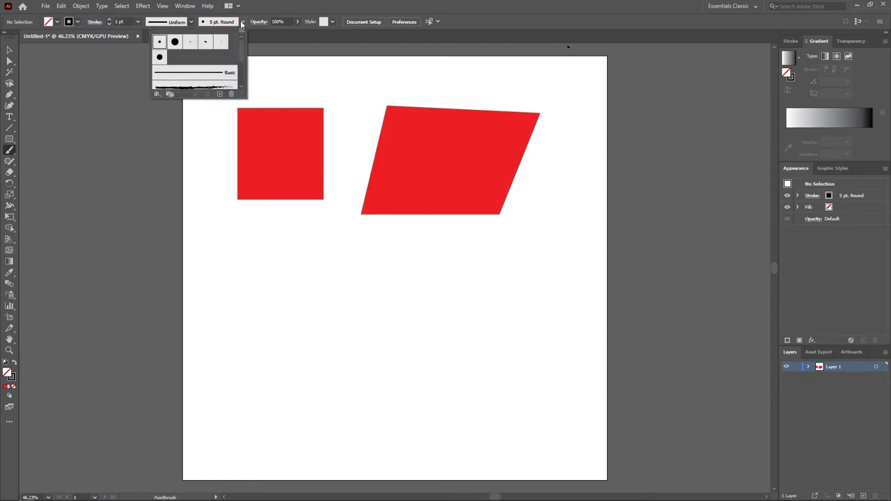
{"action": "left_click", "coordinate": [220, 94]}
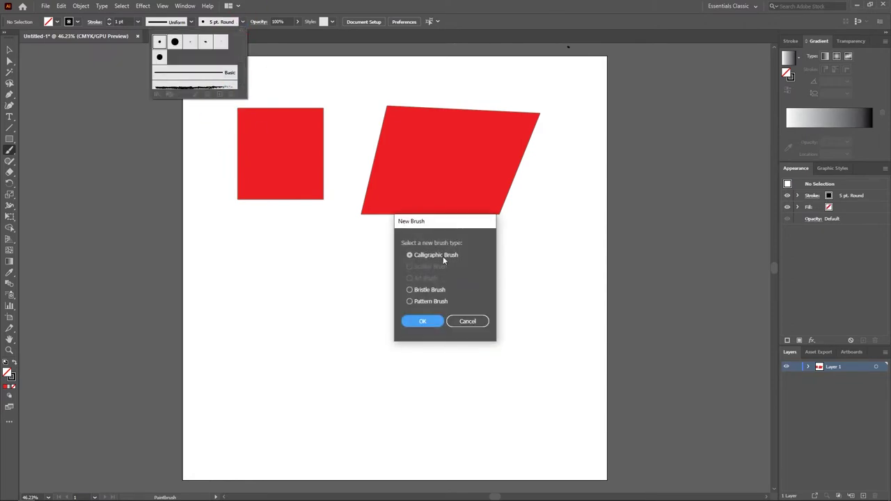
{"action": "left_click", "coordinate": [422, 321]}
{"action": "left_click_drag", "start_coordinate": [465, 176], "coordinate": [457, 131]}
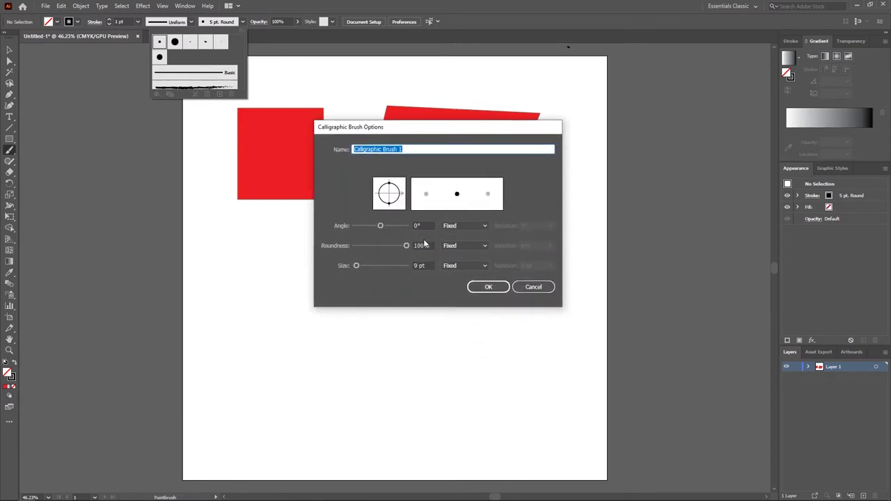
{"action": "left_click", "coordinate": [464, 269]}
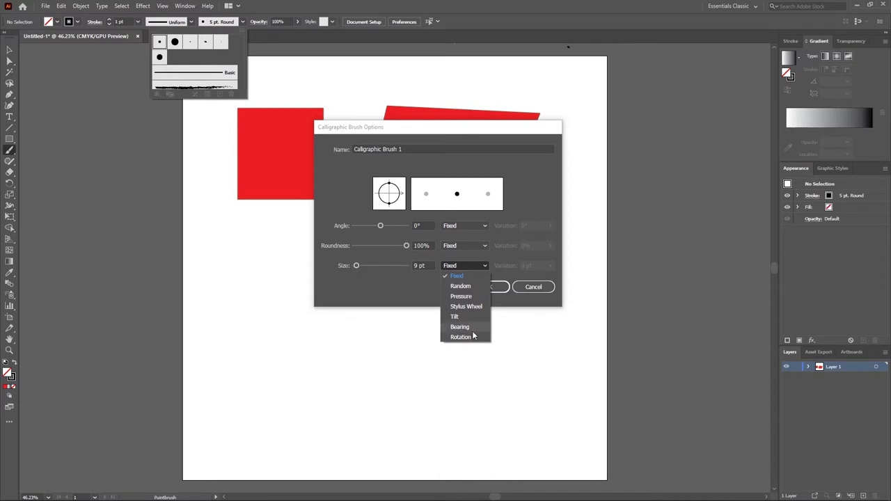
{"action": "left_click", "coordinate": [461, 297]}
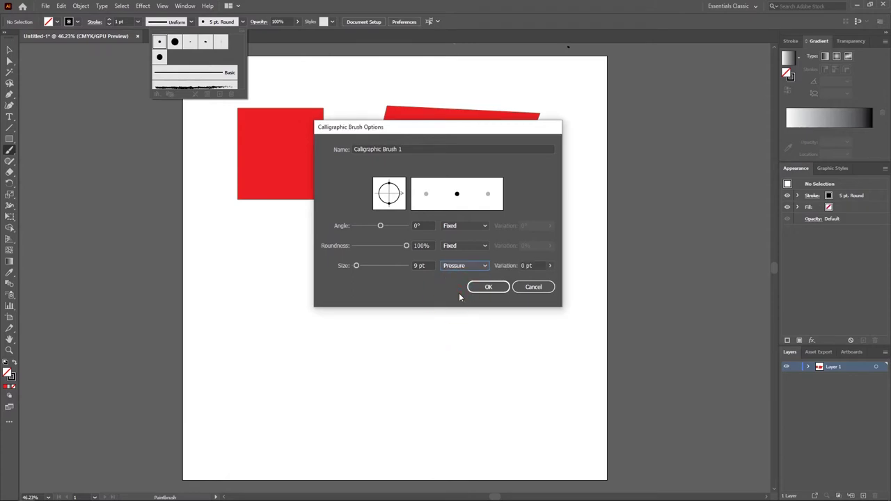
{"action": "double_click", "coordinate": [416, 266]}
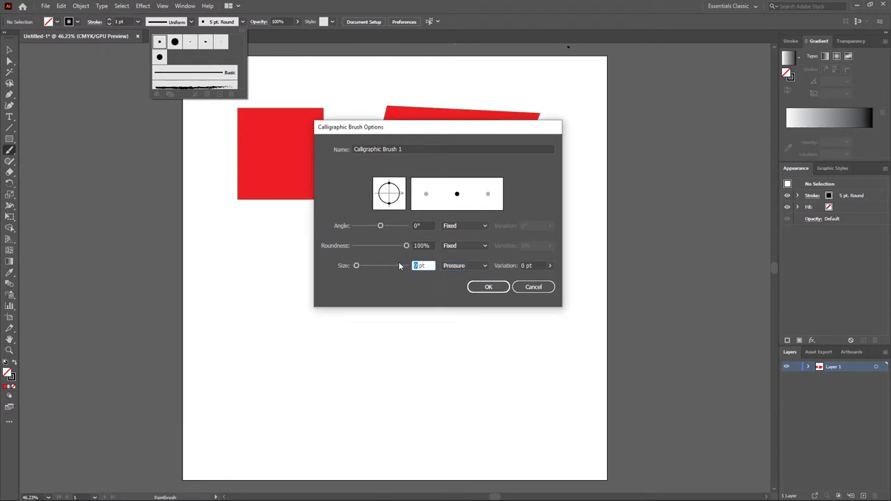
{"action": "type", "text": "3"}
{"action": "left_click", "coordinate": [486, 288]}
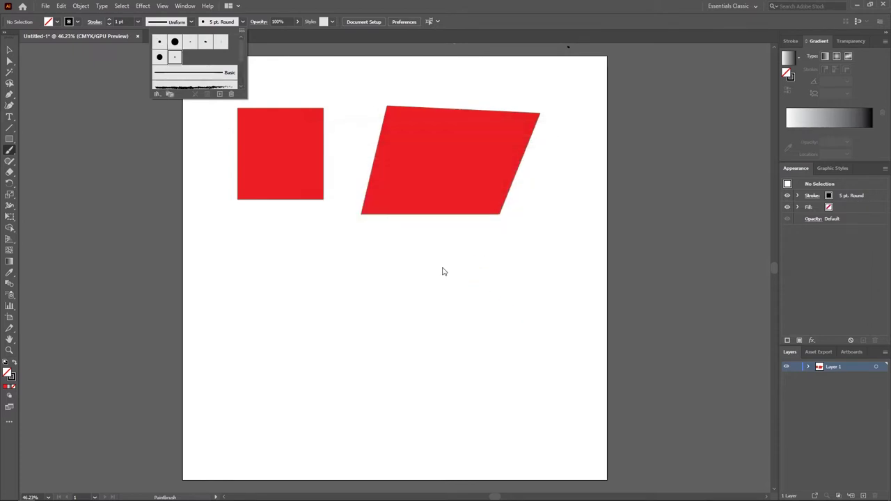
{"action": "left_click", "coordinate": [178, 57]}
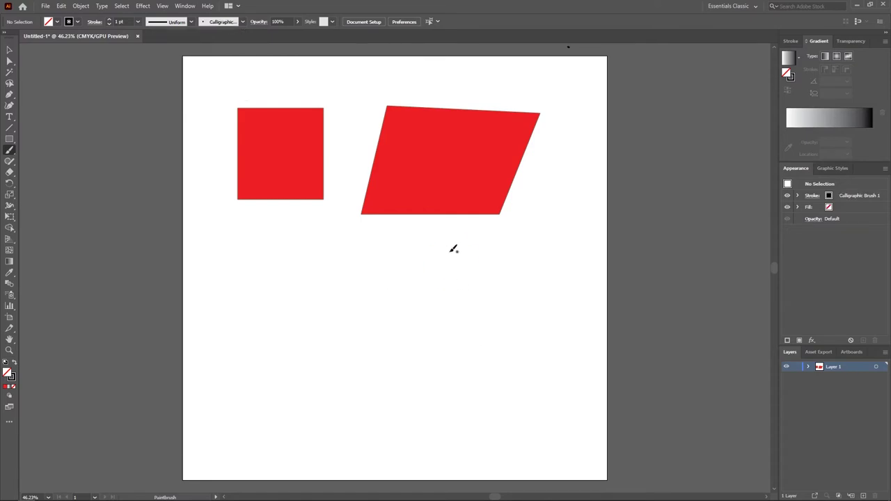
- Paint several wavy and looping test strokes between and below the red shapes with the new calligraphic brush
{"action": "mouse_move", "coordinate": [369, 358]}
{"action": "left_mouse_down"}
{"action": "mouse_move", "coordinate": [375, 283]}
{"action": "mouse_move", "coordinate": [357, 133]}
{"action": "left_mouse_up"}
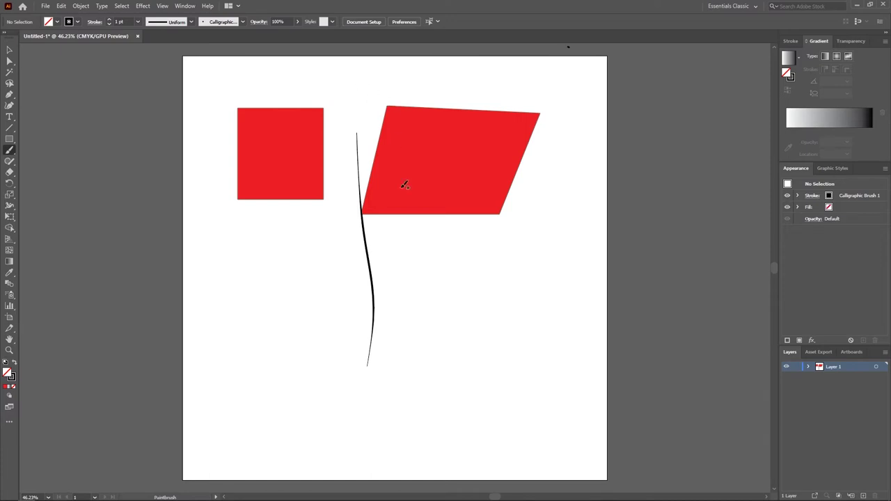
{"action": "mouse_move", "coordinate": [492, 347]}
{"action": "left_mouse_down"}
{"action": "mouse_move", "coordinate": [442, 299]}
{"action": "mouse_move", "coordinate": [473, 360]}
{"action": "mouse_move", "coordinate": [445, 424]}
{"action": "left_mouse_up"}
{"action": "mouse_move", "coordinate": [410, 252]}
{"action": "left_mouse_down"}
{"action": "mouse_move", "coordinate": [431, 305]}
{"action": "mouse_move", "coordinate": [433, 351]}
{"action": "mouse_move", "coordinate": [377, 427]}
{"action": "mouse_move", "coordinate": [295, 351]}
{"action": "mouse_move", "coordinate": [349, 273]}
{"action": "mouse_move", "coordinate": [381, 196]}
{"action": "left_mouse_up"}
{"action": "left_click_drag", "start_coordinate": [510, 234], "coordinate": [506, 409]}
{"action": "mouse_move", "coordinate": [548, 184]}
{"action": "left_mouse_down"}
{"action": "mouse_move", "coordinate": [563, 313]}
{"action": "mouse_move", "coordinate": [547, 327]}
{"action": "mouse_move", "coordinate": [542, 408]}
{"action": "mouse_move", "coordinate": [471, 348]}
{"action": "left_mouse_up"}
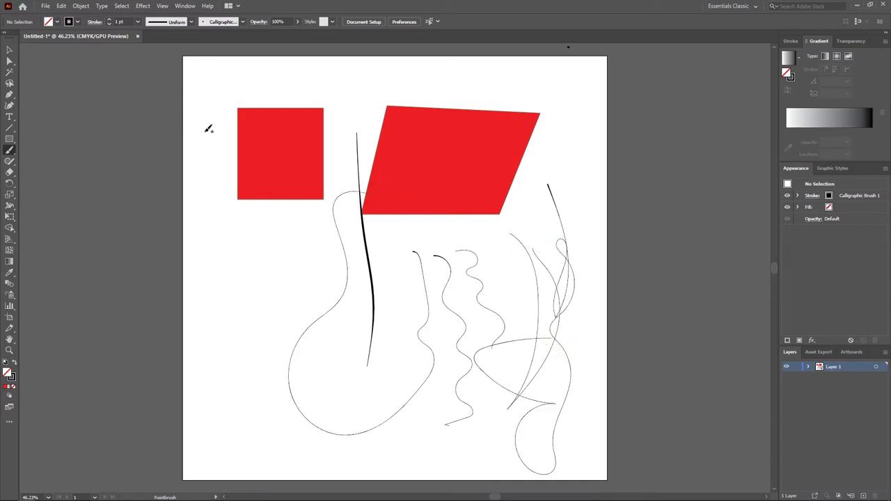
- Raise the stroke weight to 4 pt and paint more calligraphic strokes around and across the red shapes
{"action": "left_click", "coordinate": [109, 20]}
{"action": "left_click", "coordinate": [108, 21]}
{"action": "left_click", "coordinate": [109, 21]}
{"action": "mouse_move", "coordinate": [306, 240]}
{"action": "left_mouse_down"}
{"action": "mouse_move", "coordinate": [224, 258]}
{"action": "mouse_move", "coordinate": [296, 221]}
{"action": "mouse_move", "coordinate": [409, 136]}
{"action": "mouse_move", "coordinate": [434, 100]}
{"action": "mouse_move", "coordinate": [292, 72]}
{"action": "mouse_move", "coordinate": [220, 99]}
{"action": "mouse_move", "coordinate": [324, 116]}
{"action": "mouse_move", "coordinate": [495, 73]}
{"action": "left_mouse_up"}
{"action": "left_click_drag", "start_coordinate": [565, 132], "coordinate": [519, 82]}
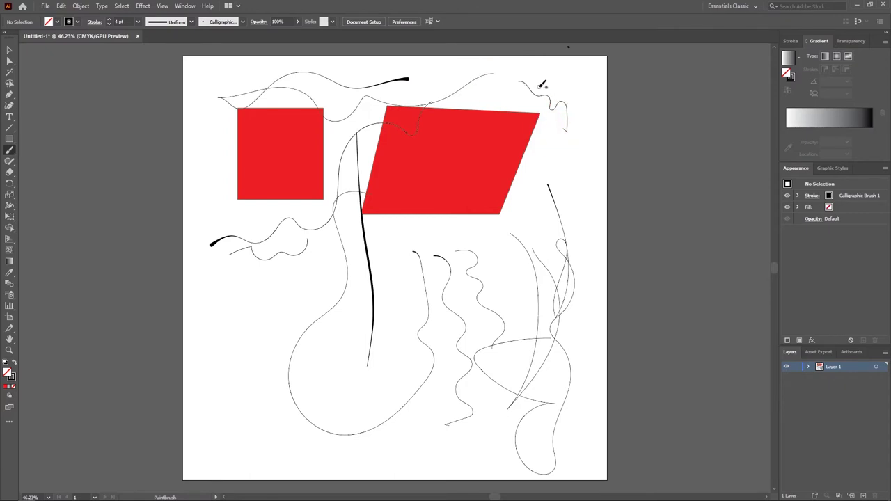
{"action": "mouse_move", "coordinate": [280, 379]}
{"action": "left_mouse_down"}
{"action": "mouse_move", "coordinate": [294, 243]}
{"action": "mouse_move", "coordinate": [324, 117]}
{"action": "left_mouse_up"}
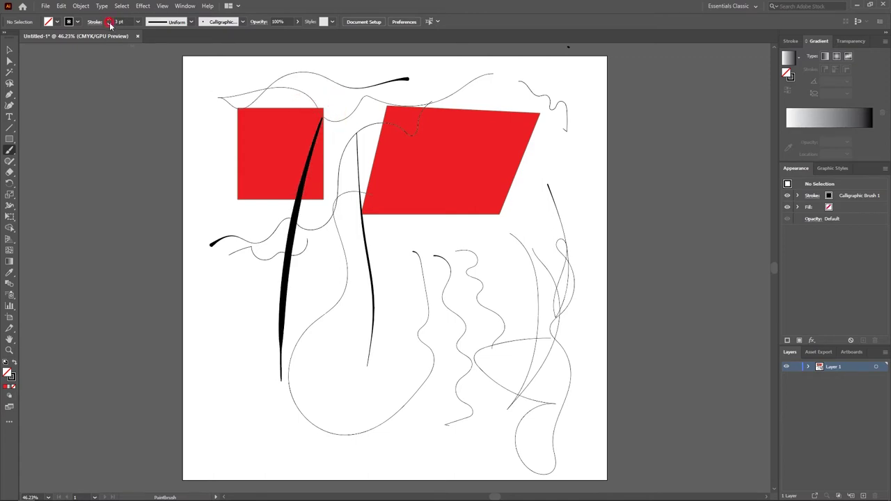
- Paint one more 1 pt calligraphic stroke between the red shapes, and undo all the calligraphic test strokes
{"action": "left_click_drag", "start_coordinate": [325, 376], "coordinate": [355, 153]}
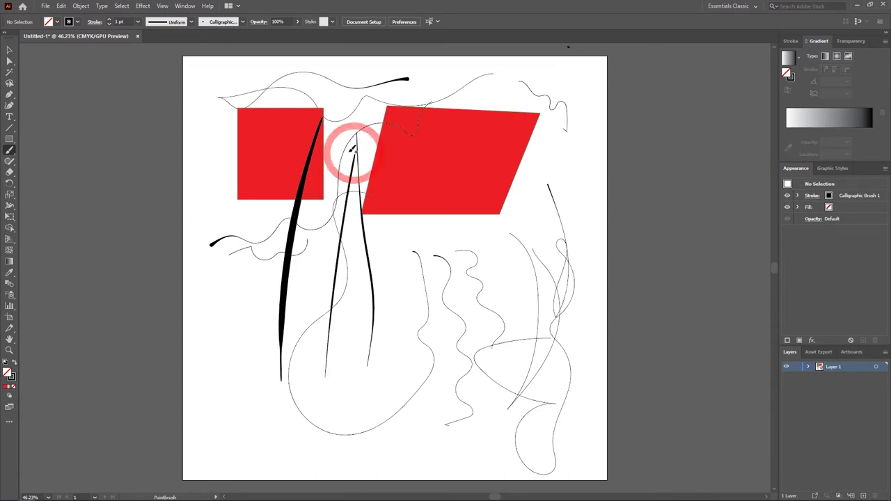
{"action": "key", "text": "a"}
{"action": "key", "text": "ctrl+z"}
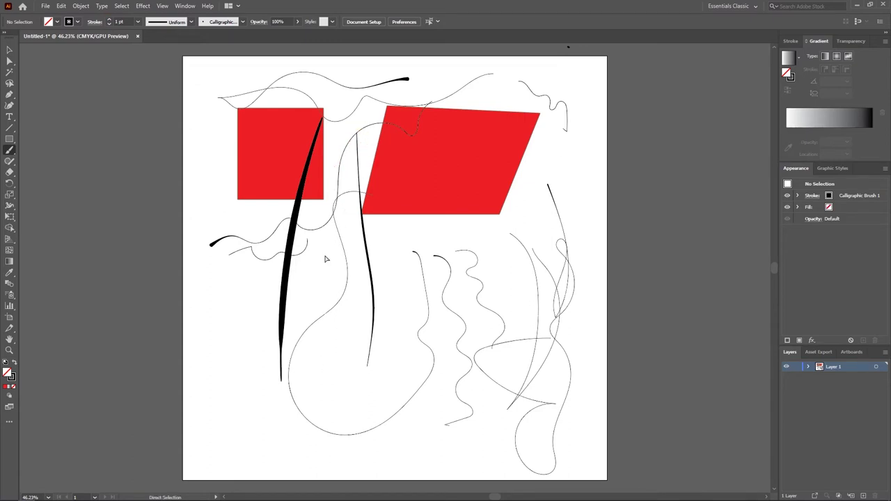
{"action": "key", "text": "ctrl+z"}
{"action": "key", "text": "ctrl+z"}
{"action": "key", "text": "ctrl+z"}
{"action": "key", "text": "ctrl+z"}
{"action": "key", "text": "ctrl+z"}
{"action": "key", "text": "ctrl+z"}
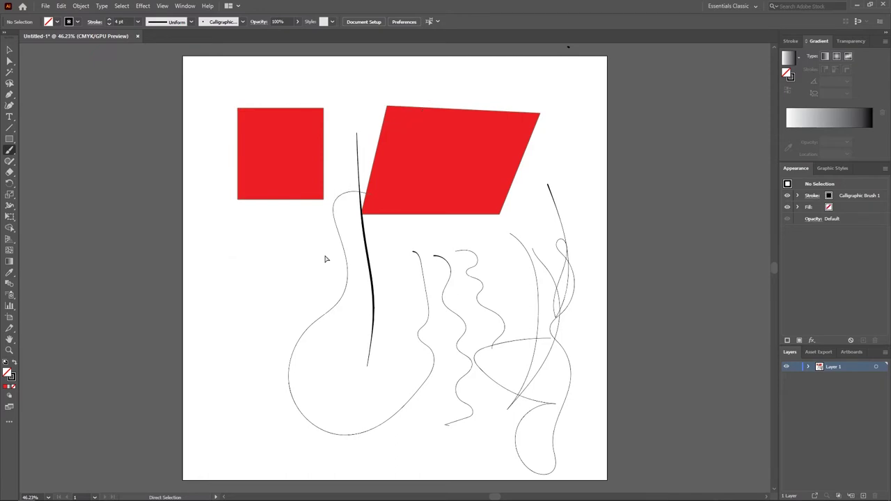
{"action": "key", "text": "ctrl+z"}
{"action": "key", "text": "ctrl+z"}
{"action": "key", "text": "ctrl+z"}
{"action": "key", "text": "ctrl+z"}
{"action": "key", "text": "ctrl+z"}
{"action": "key", "text": "ctrl+z"}
{"action": "key", "text": "ctrl+z"}
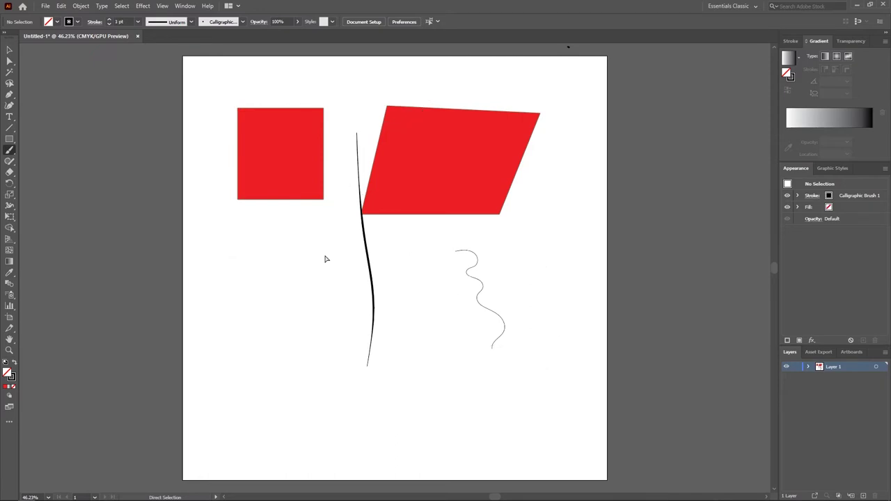
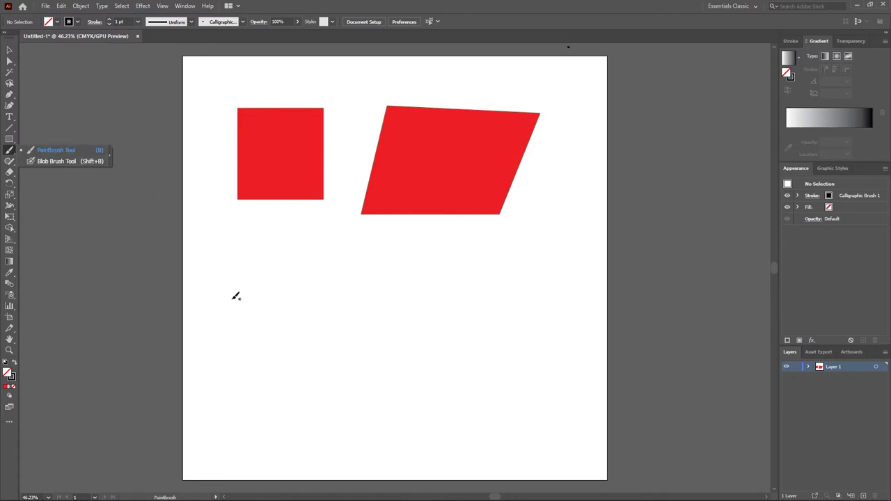
- Paint a slanted calligraphic stroke between the red shapes and bend it into an S-curve with the Direct Selection tool
{"action": "left_click_drag", "start_coordinate": [311, 336], "coordinate": [341, 147]}
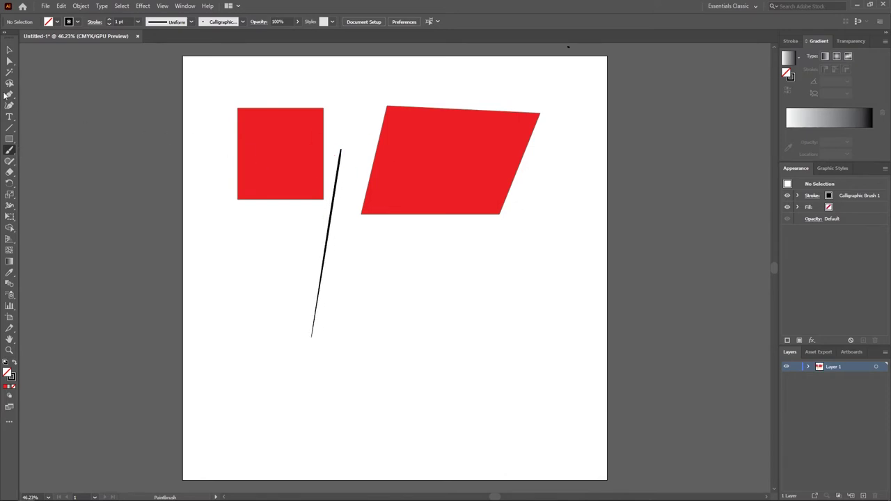
{"action": "left_click", "coordinate": [9, 60]}
{"action": "left_click", "coordinate": [331, 227]}
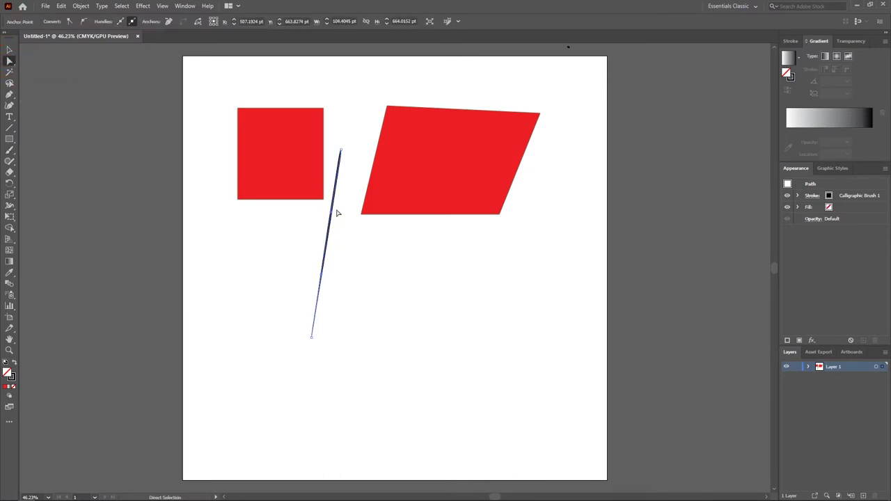
{"action": "mouse_move", "coordinate": [332, 216]}
{"action": "left_mouse_down"}
{"action": "mouse_move", "coordinate": [367, 263]}
{"action": "mouse_move", "coordinate": [364, 241]}
{"action": "mouse_move", "coordinate": [332, 279]}
{"action": "left_mouse_up"}
{"action": "left_click", "coordinate": [317, 278]}
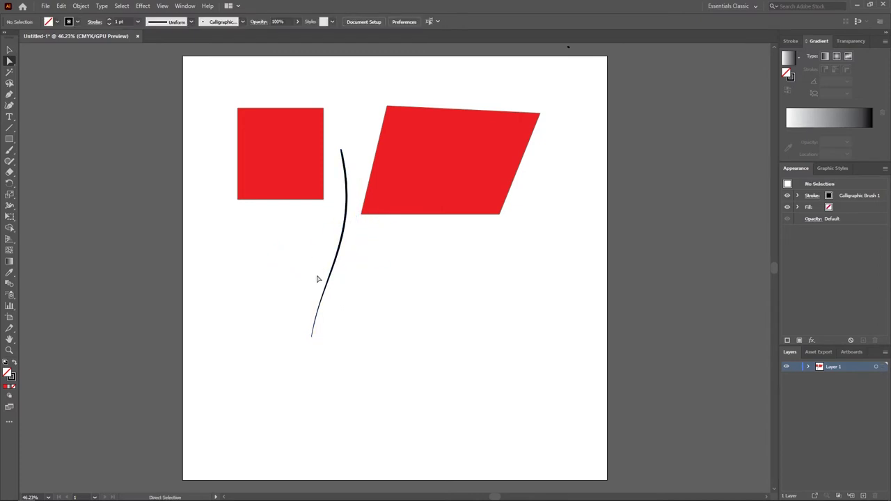
{"action": "mouse_move", "coordinate": [331, 279]}
{"action": "left_mouse_down"}
{"action": "mouse_move", "coordinate": [294, 295]}
{"action": "mouse_move", "coordinate": [276, 251]}
{"action": "left_mouse_up"}
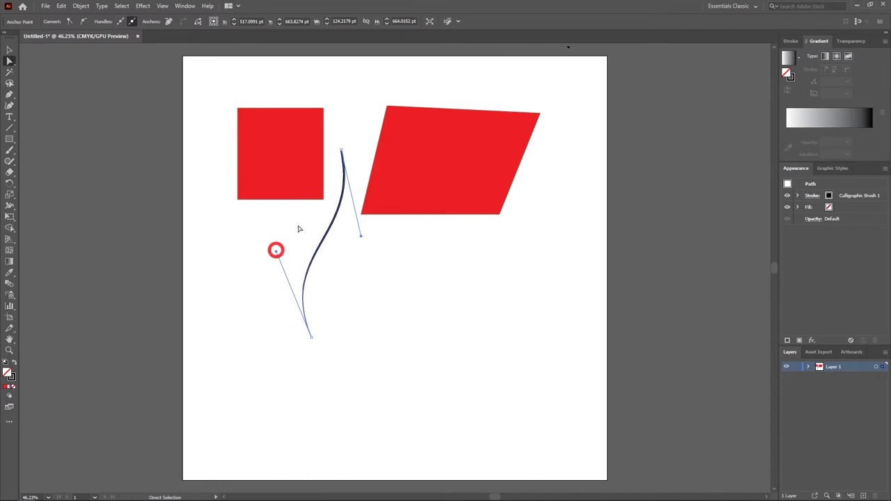
{"action": "left_click", "coordinate": [377, 246]}
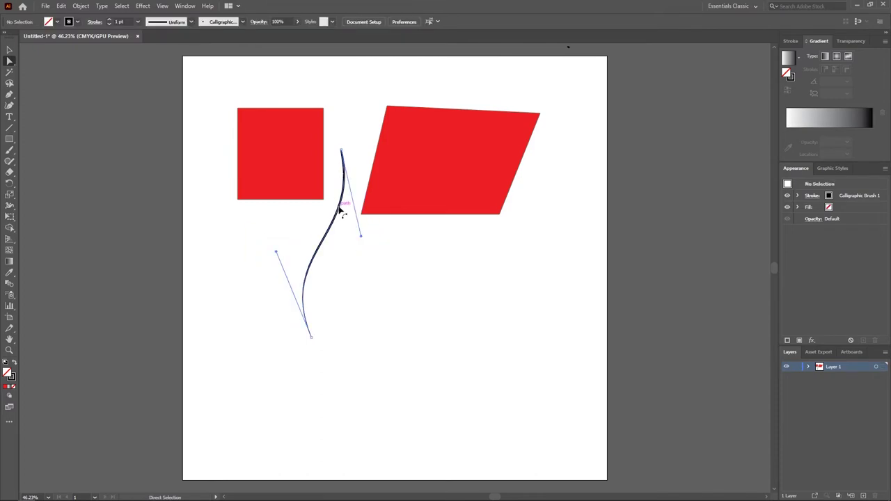
{"action": "left_click", "coordinate": [341, 210]}
{"action": "left_click_drag", "start_coordinate": [360, 237], "coordinate": [403, 232]}
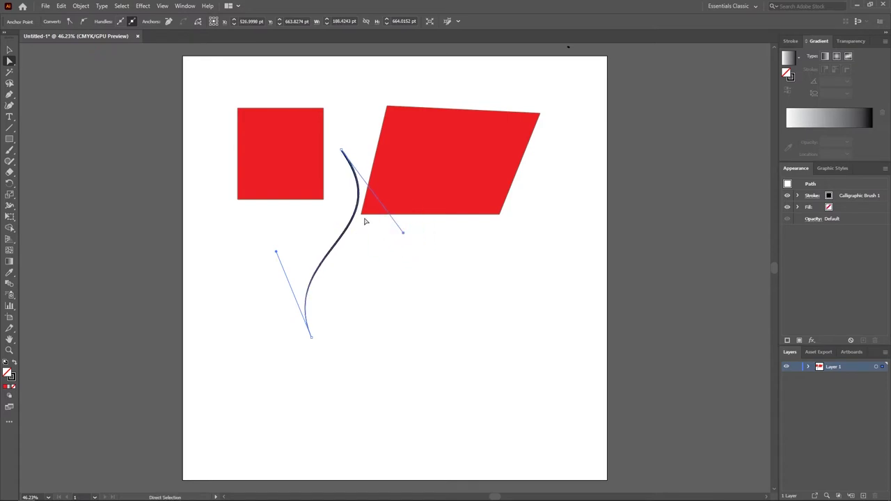
{"action": "left_click", "coordinate": [99, 172]}
- Paint a Blob Brush stroke up across the slanted red shape and reshape its outline by moving anchor points
{"action": "left_click", "coordinate": [10, 149]}
{"action": "left_click", "coordinate": [48, 161]}
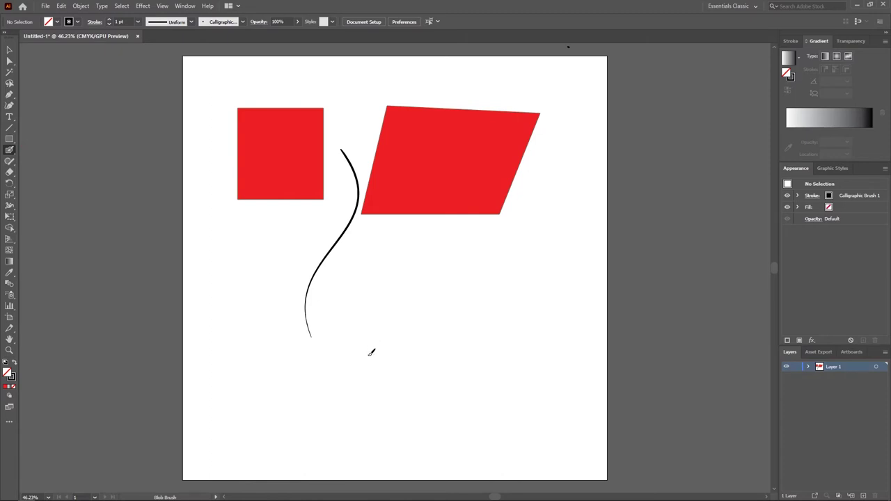
{"action": "mouse_move", "coordinate": [370, 353]}
{"action": "left_mouse_down"}
{"action": "mouse_move", "coordinate": [384, 281]}
{"action": "mouse_move", "coordinate": [437, 154]}
{"action": "left_mouse_up"}
{"action": "left_click", "coordinate": [10, 60]}
{"action": "left_click", "coordinate": [401, 248]}
{"action": "mouse_move", "coordinate": [408, 240]}
{"action": "left_mouse_down"}
{"action": "mouse_move", "coordinate": [413, 248]}
{"action": "mouse_move", "coordinate": [397, 231]}
{"action": "left_mouse_up"}
{"action": "mouse_move", "coordinate": [441, 151]}
{"action": "left_mouse_down"}
{"action": "mouse_move", "coordinate": [446, 135]}
{"action": "mouse_move", "coordinate": [435, 156]}
{"action": "mouse_move", "coordinate": [451, 146]}
{"action": "mouse_move", "coordinate": [439, 172]}
{"action": "mouse_move", "coordinate": [428, 157]}
{"action": "left_mouse_up"}
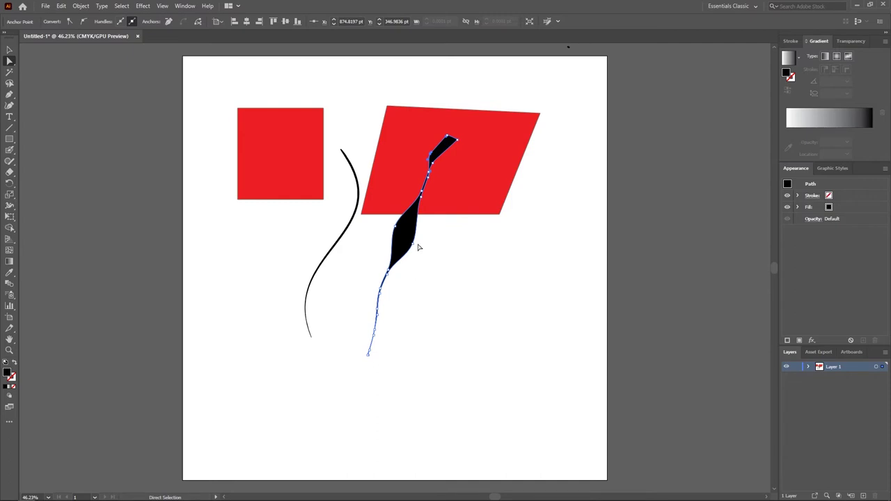
- Adjust both end handles of the S-shaped calligraphic stroke to change its curvature
{"action": "left_click", "coordinate": [353, 230]}
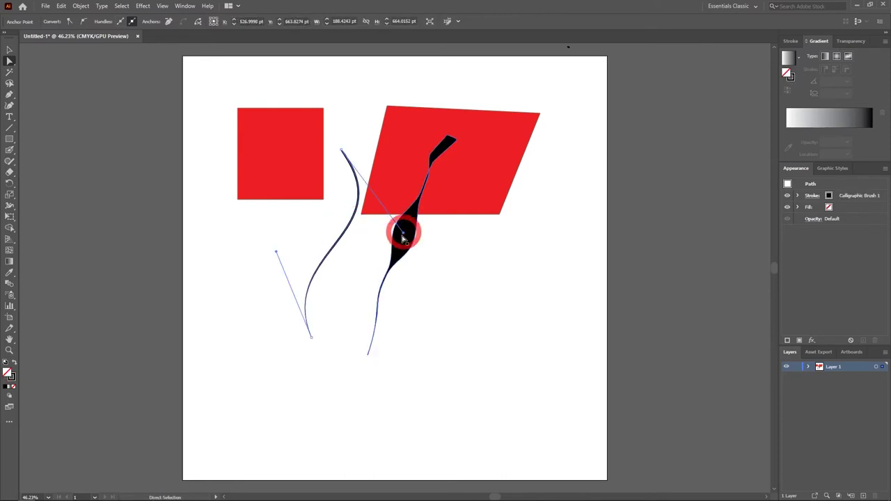
{"action": "left_click_drag", "start_coordinate": [404, 235], "coordinate": [383, 244]}
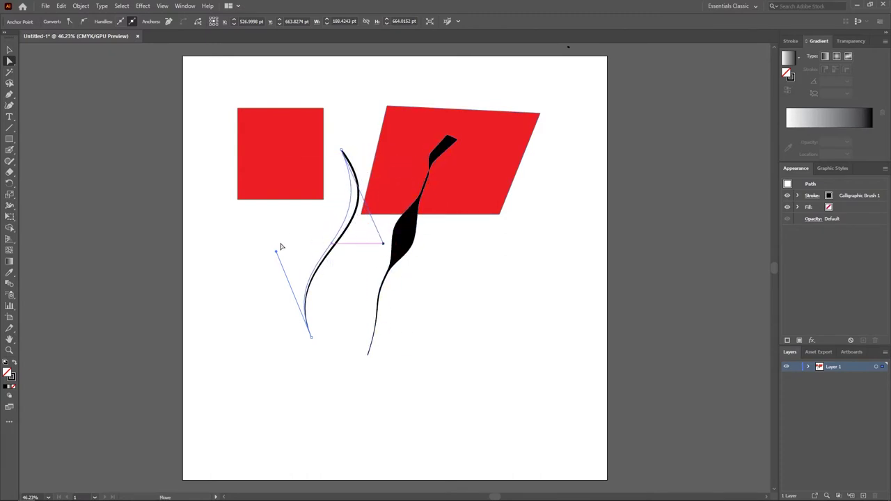
{"action": "mouse_move", "coordinate": [276, 254]}
{"action": "left_mouse_down"}
{"action": "mouse_move", "coordinate": [253, 233]}
{"action": "mouse_move", "coordinate": [302, 290]}
{"action": "mouse_move", "coordinate": [262, 245]}
{"action": "left_mouse_up"}
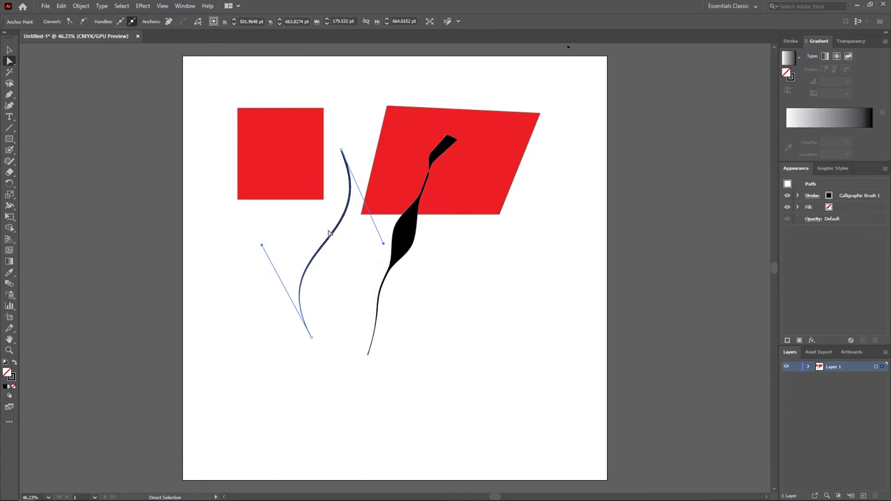
- Select the calligraphic stroke and the Blob Brush stroke together and delete them
{"action": "left_click_drag", "start_coordinate": [453, 338], "coordinate": [264, 240]}
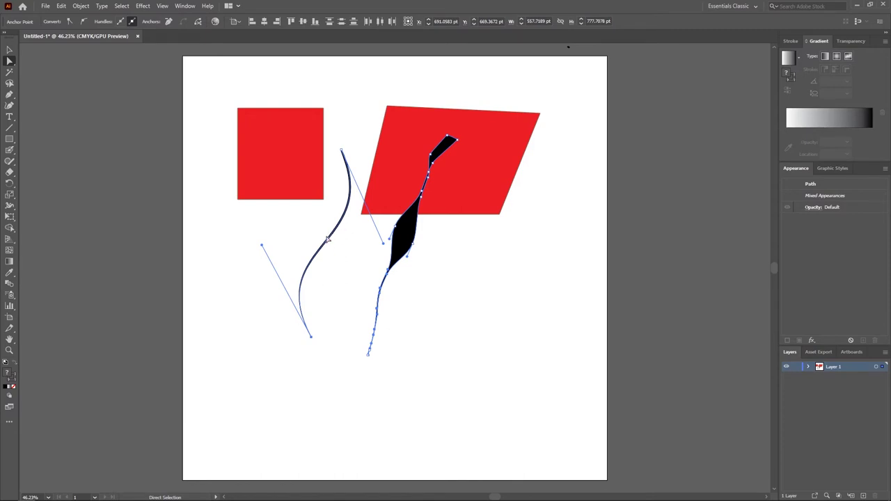
{"action": "key", "text": "Delete"}
{"action": "key", "text": "Delete"}
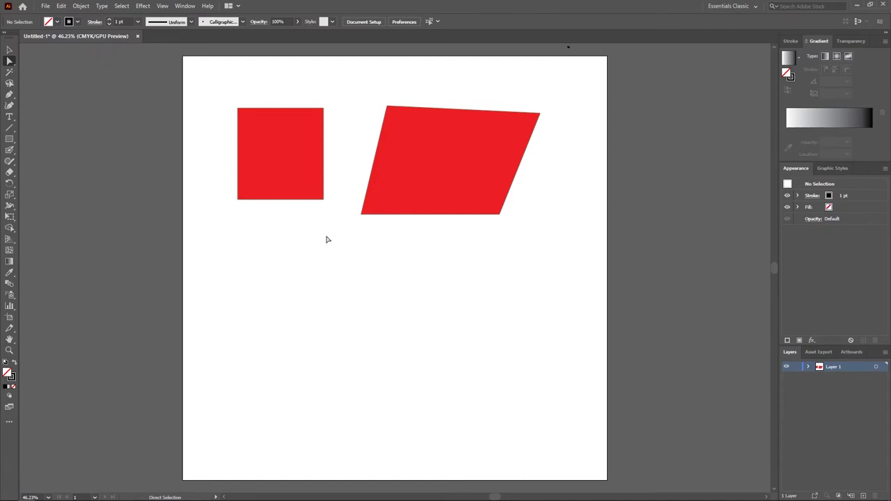
- Draw a closed jagged Pencil shape over the right part of the red square and fill it with black
{"action": "left_click", "coordinate": [11, 161]}
{"action": "right_click", "coordinate": [13, 162]}
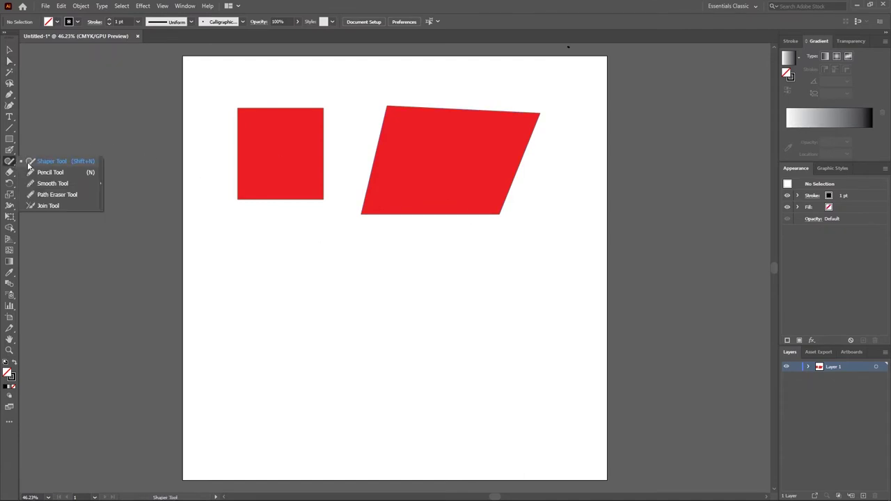
{"action": "left_click", "coordinate": [50, 172]}
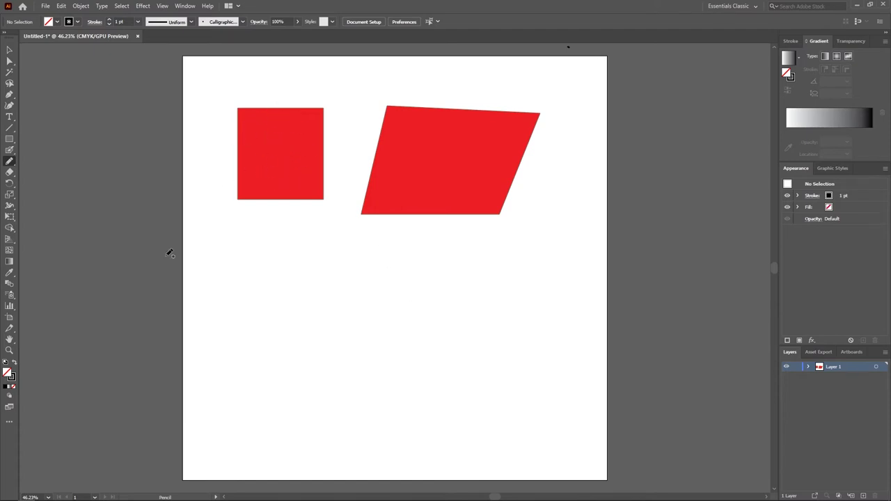
{"action": "left_click", "coordinate": [15, 363]}
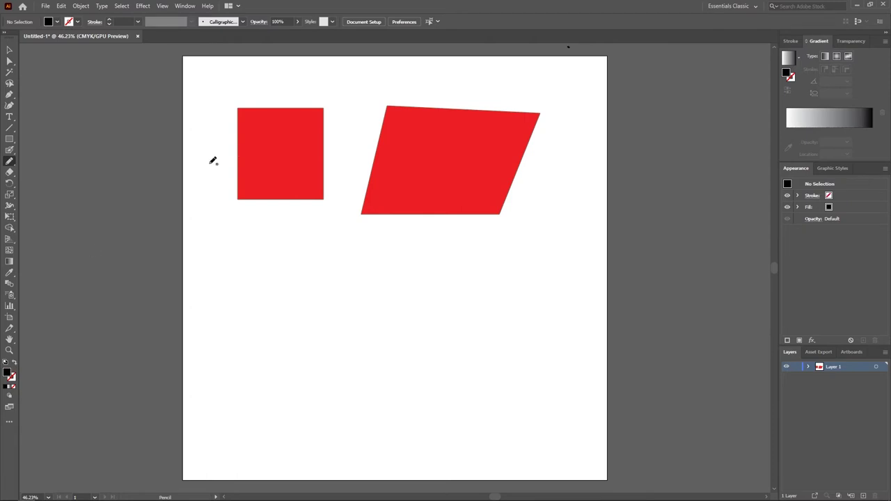
{"action": "mouse_move", "coordinate": [273, 197]}
{"action": "left_mouse_down"}
{"action": "mouse_move", "coordinate": [272, 144]}
{"action": "mouse_move", "coordinate": [290, 142]}
{"action": "mouse_move", "coordinate": [295, 122]}
{"action": "mouse_move", "coordinate": [318, 112]}
{"action": "mouse_move", "coordinate": [324, 195]}
{"action": "mouse_move", "coordinate": [270, 199]}
{"action": "left_mouse_up"}
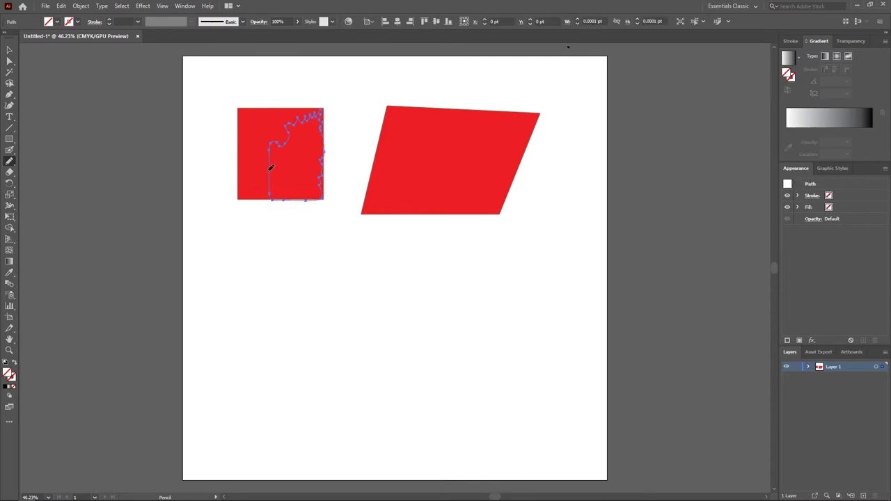
{"action": "left_click", "coordinate": [5, 387]}
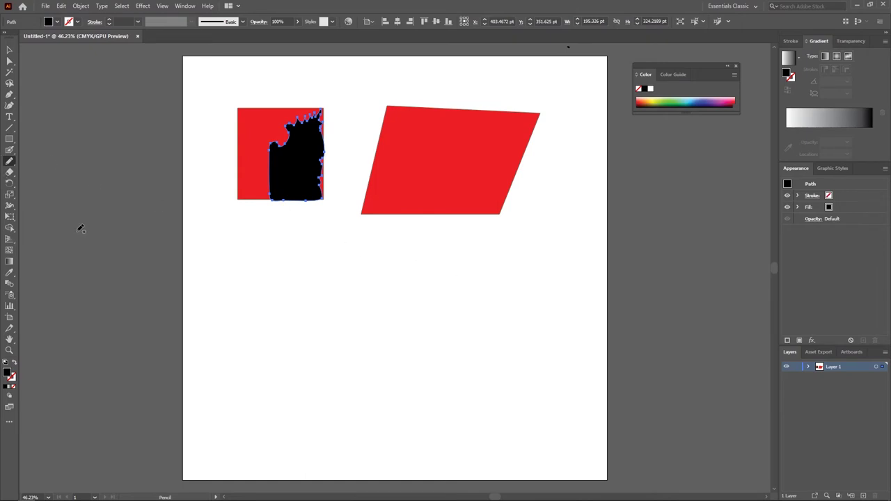
- Enable filling of new pencil strokes in the Pencil tool options
{"action": "left_click", "coordinate": [9, 163]}
{"action": "double_click", "coordinate": [9, 163]}
{"action": "left_click_drag", "start_coordinate": [438, 159], "coordinate": [411, 96]}
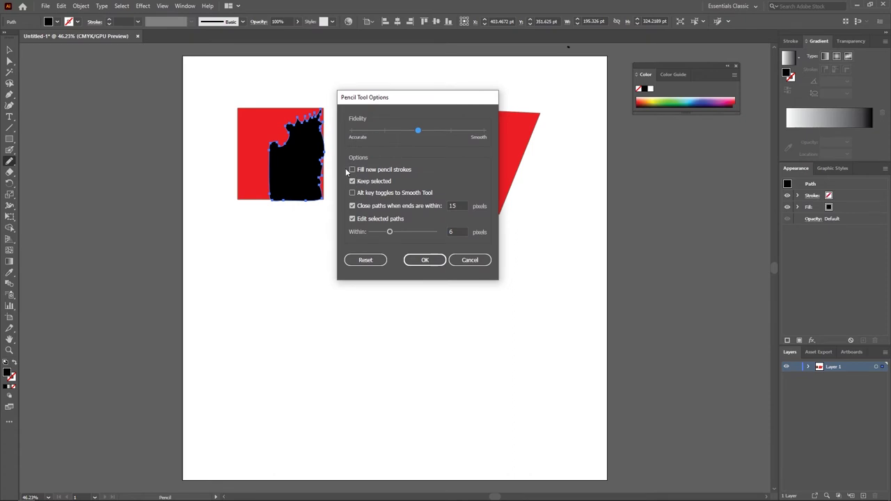
{"action": "left_click", "coordinate": [426, 260]}
- Draw a large spiky black Pencil shape below the red shapes and a jagged one over the slanted red shape's lower half
{"action": "mouse_move", "coordinate": [299, 321]}
{"action": "left_mouse_down"}
{"action": "mouse_move", "coordinate": [371, 253]}
{"action": "mouse_move", "coordinate": [414, 259]}
{"action": "mouse_move", "coordinate": [453, 280]}
{"action": "mouse_move", "coordinate": [470, 322]}
{"action": "mouse_move", "coordinate": [430, 392]}
{"action": "mouse_move", "coordinate": [350, 402]}
{"action": "mouse_move", "coordinate": [304, 361]}
{"action": "mouse_move", "coordinate": [302, 315]}
{"action": "left_mouse_up"}
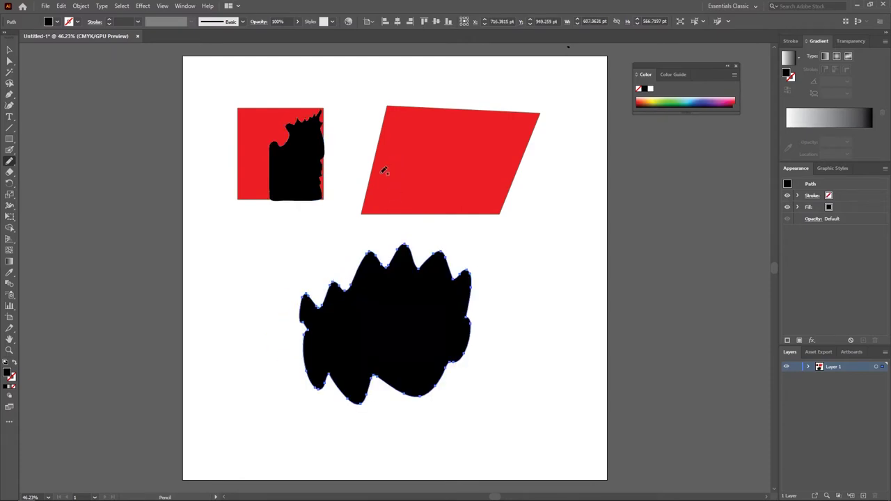
{"action": "mouse_move", "coordinate": [363, 213]}
{"action": "left_mouse_down"}
{"action": "mouse_move", "coordinate": [386, 183]}
{"action": "mouse_move", "coordinate": [399, 190]}
{"action": "mouse_move", "coordinate": [450, 147]}
{"action": "mouse_move", "coordinate": [479, 160]}
{"action": "mouse_move", "coordinate": [542, 116]}
{"action": "mouse_move", "coordinate": [504, 210]}
{"action": "mouse_move", "coordinate": [484, 221]}
{"action": "mouse_move", "coordinate": [364, 215]}
{"action": "left_mouse_up"}
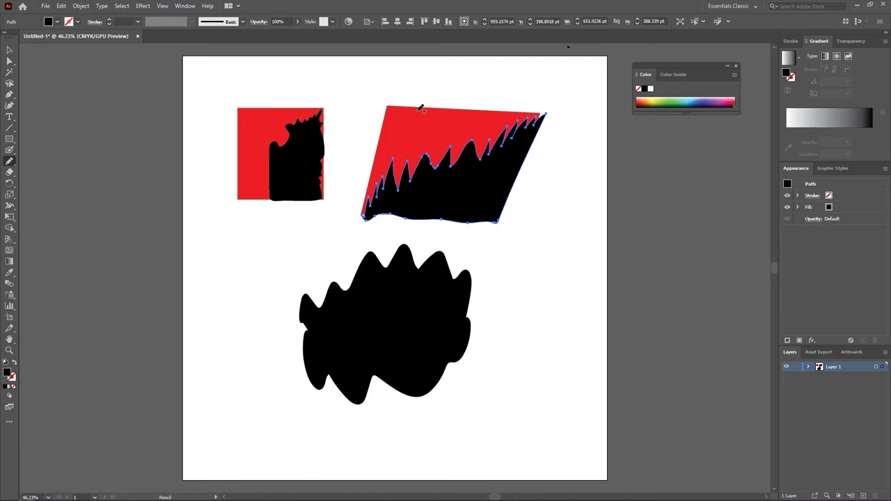
- Try to erase strokes across the red square with the Eraser tool
{"action": "left_click", "coordinate": [10, 172]}
{"action": "mouse_move", "coordinate": [249, 124]}
{"action": "left_mouse_down"}
{"action": "mouse_move", "coordinate": [274, 137]}
{"action": "mouse_move", "coordinate": [254, 151]}
{"action": "mouse_move", "coordinate": [274, 139]}
{"action": "mouse_move", "coordinate": [313, 150]}
{"action": "mouse_move", "coordinate": [310, 190]}
{"action": "left_mouse_up"}
{"action": "mouse_move", "coordinate": [238, 114]}
{"action": "left_mouse_down"}
{"action": "mouse_move", "coordinate": [250, 128]}
{"action": "mouse_move", "coordinate": [238, 198]}
{"action": "left_mouse_up"}
{"action": "left_click_drag", "start_coordinate": [239, 104], "coordinate": [271, 170]}
{"action": "mouse_move", "coordinate": [238, 107]}
{"action": "left_mouse_down"}
{"action": "mouse_move", "coordinate": [266, 174]}
{"action": "mouse_move", "coordinate": [272, 126]}
{"action": "left_mouse_up"}
- Select the red square and expand its fill and stroke
{"action": "left_click", "coordinate": [9, 50]}
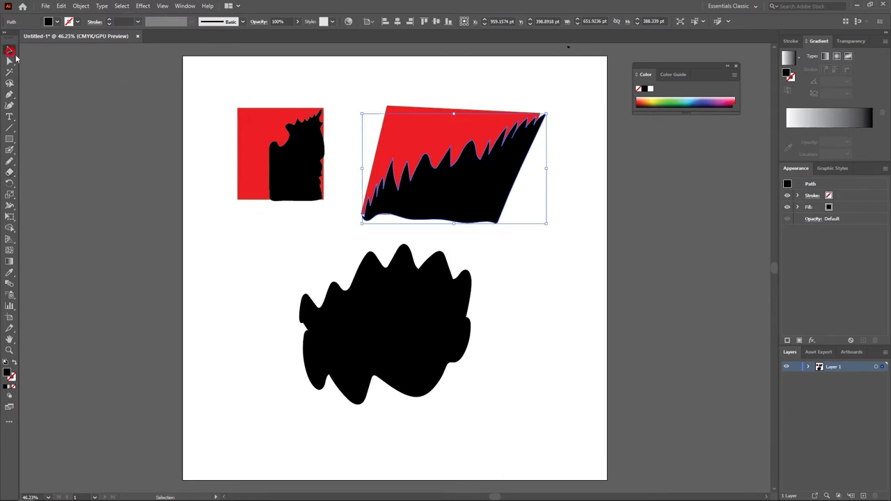
{"action": "left_click", "coordinate": [254, 125]}
{"action": "left_click", "coordinate": [81, 6]}
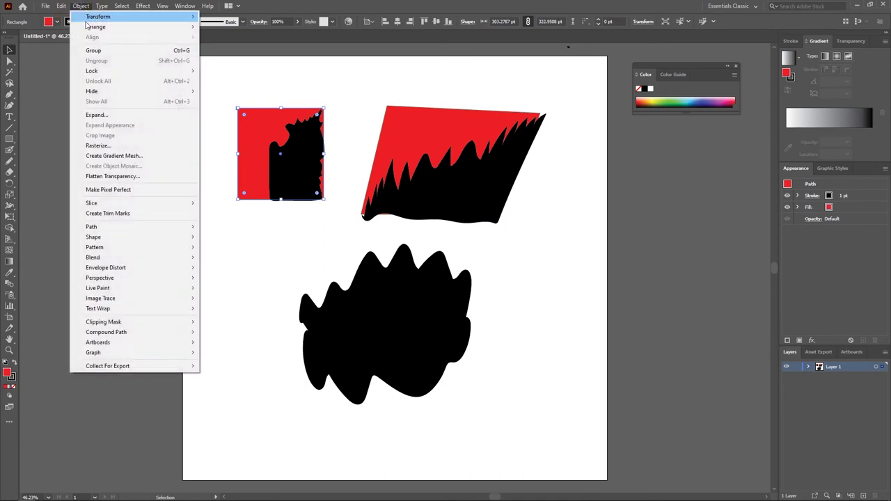
{"action": "left_click", "coordinate": [104, 117]}
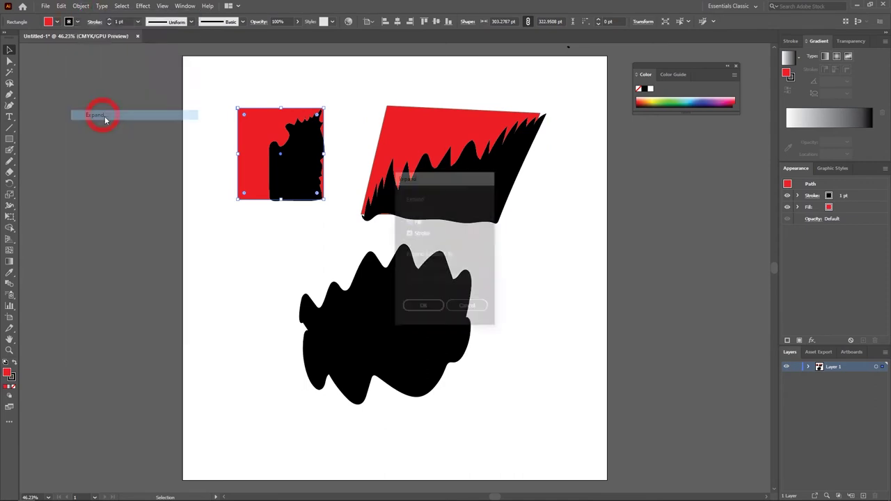
{"action": "left_click", "coordinate": [423, 308]}
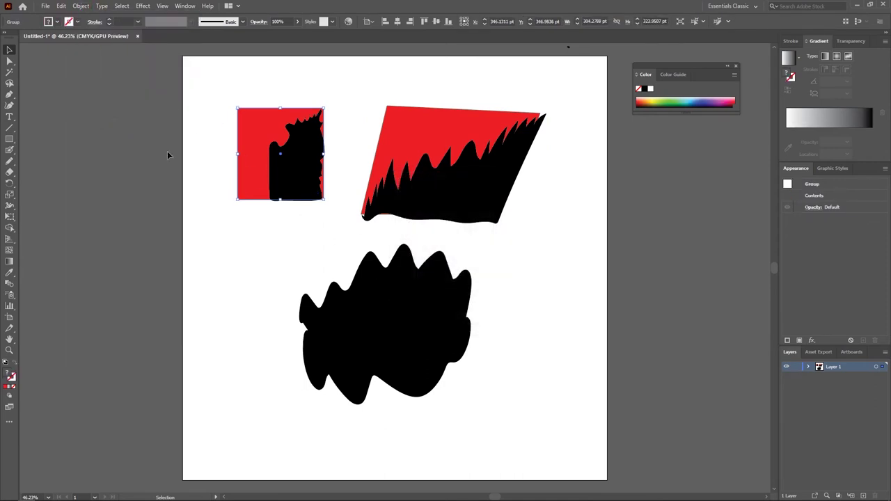
- Erase zigzag strokes through the left part of the expanded red square
{"action": "left_click", "coordinate": [10, 171]}
{"action": "left_click_drag", "start_coordinate": [240, 109], "coordinate": [250, 104]}
{"action": "mouse_move", "coordinate": [242, 112]}
{"action": "left_mouse_down"}
{"action": "mouse_move", "coordinate": [234, 151]}
{"action": "mouse_move", "coordinate": [259, 167]}
{"action": "mouse_move", "coordinate": [281, 102]}
{"action": "mouse_move", "coordinate": [258, 199]}
{"action": "left_mouse_up"}
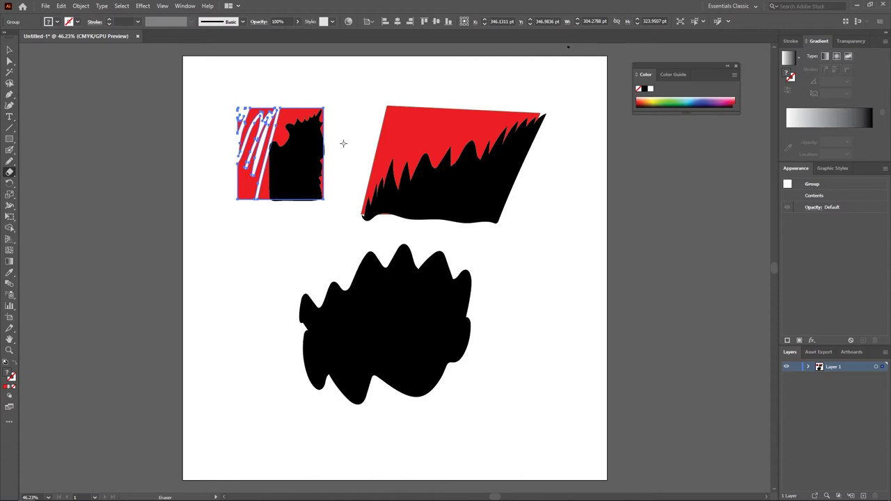
- Try to erase strokes across the large spiky black shape below the red shapes
{"action": "mouse_move", "coordinate": [359, 259]}
{"action": "left_mouse_down"}
{"action": "mouse_move", "coordinate": [389, 279]}
{"action": "mouse_move", "coordinate": [376, 256]}
{"action": "mouse_move", "coordinate": [353, 273]}
{"action": "mouse_move", "coordinate": [382, 354]}
{"action": "mouse_move", "coordinate": [440, 339]}
{"action": "left_mouse_up"}
{"action": "mouse_move", "coordinate": [347, 274]}
{"action": "left_mouse_down"}
{"action": "mouse_move", "coordinate": [342, 307]}
{"action": "mouse_move", "coordinate": [402, 357]}
{"action": "mouse_move", "coordinate": [461, 282]}
{"action": "mouse_move", "coordinate": [457, 317]}
{"action": "mouse_move", "coordinate": [365, 289]}
{"action": "mouse_move", "coordinate": [452, 339]}
{"action": "left_mouse_up"}
- Select the large spiky black shape and apply Expand to it
{"action": "key", "text": "v"}
{"action": "left_click", "coordinate": [396, 346]}
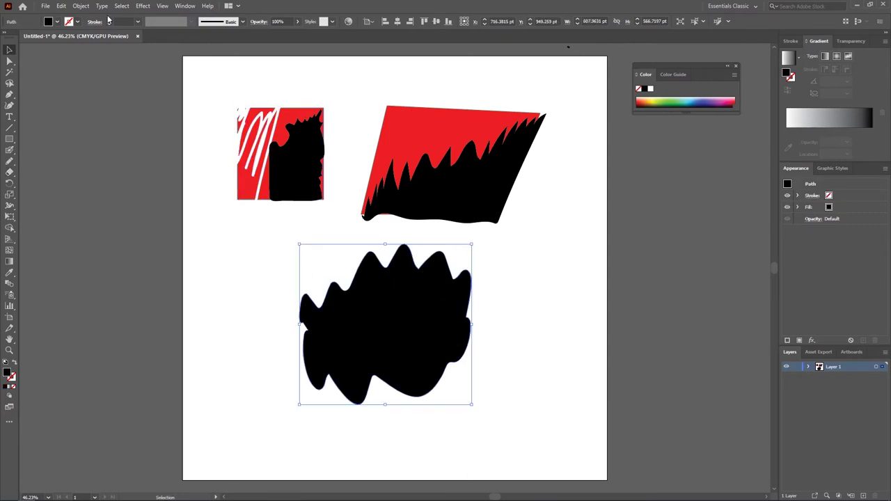
{"action": "left_click", "coordinate": [80, 6]}
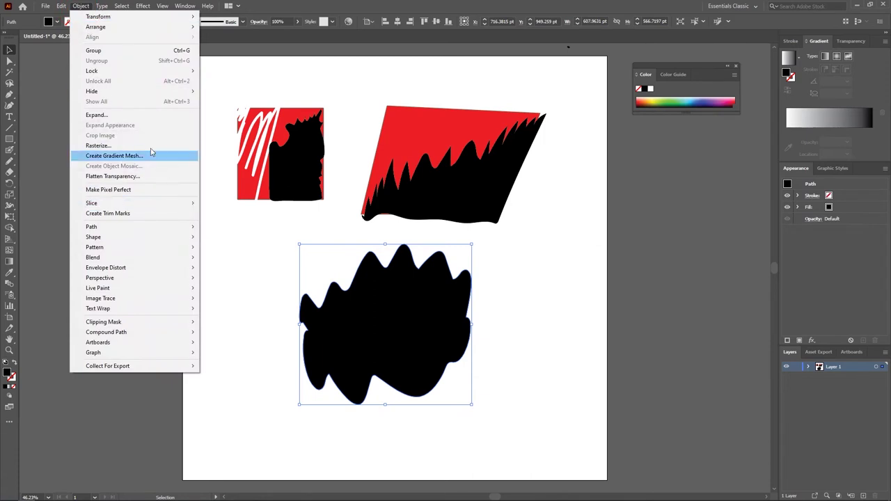
{"action": "left_click", "coordinate": [114, 117]}
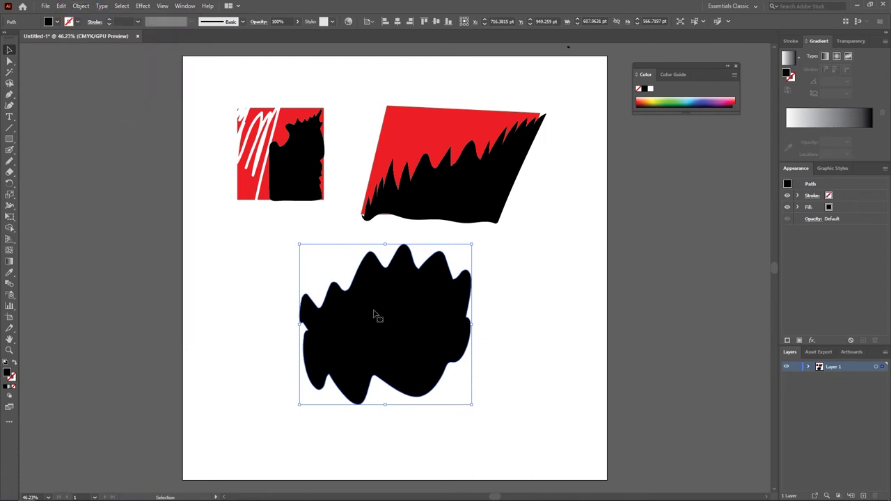
- Erase wavy zigzag strokes through the large spiky black shape
{"action": "left_click", "coordinate": [10, 172]}
{"action": "left_click_drag", "start_coordinate": [331, 287], "coordinate": [364, 376]}
{"action": "mouse_move", "coordinate": [376, 301]}
{"action": "left_mouse_down"}
{"action": "mouse_move", "coordinate": [420, 306]}
{"action": "mouse_move", "coordinate": [458, 287]}
{"action": "left_mouse_up"}
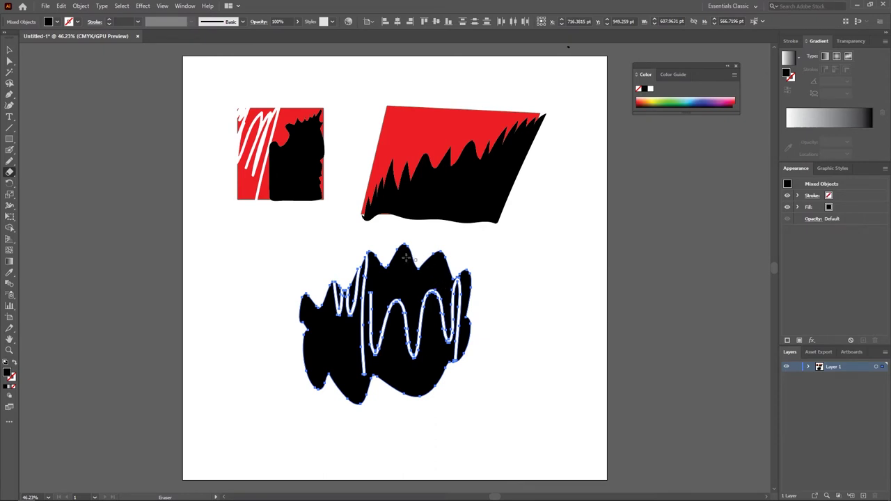
- Distort the large spiky black shape by moving one of its anchor points beside the erased wavy line with Direct Selection
{"action": "left_click", "coordinate": [10, 62]}
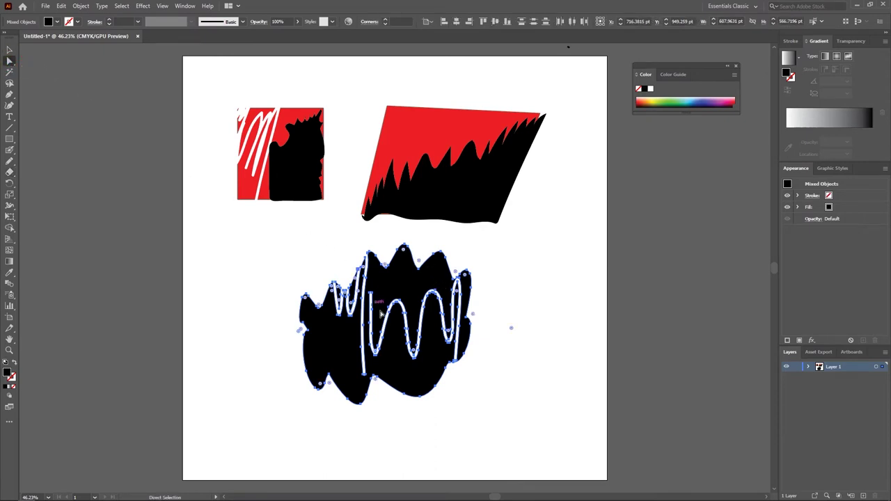
{"action": "mouse_move", "coordinate": [368, 280]}
{"action": "left_mouse_down"}
{"action": "mouse_move", "coordinate": [402, 280]}
{"action": "mouse_move", "coordinate": [379, 316]}
{"action": "mouse_move", "coordinate": [379, 348]}
{"action": "mouse_move", "coordinate": [406, 326]}
{"action": "mouse_move", "coordinate": [379, 286]}
{"action": "mouse_move", "coordinate": [388, 288]}
{"action": "left_mouse_up"}
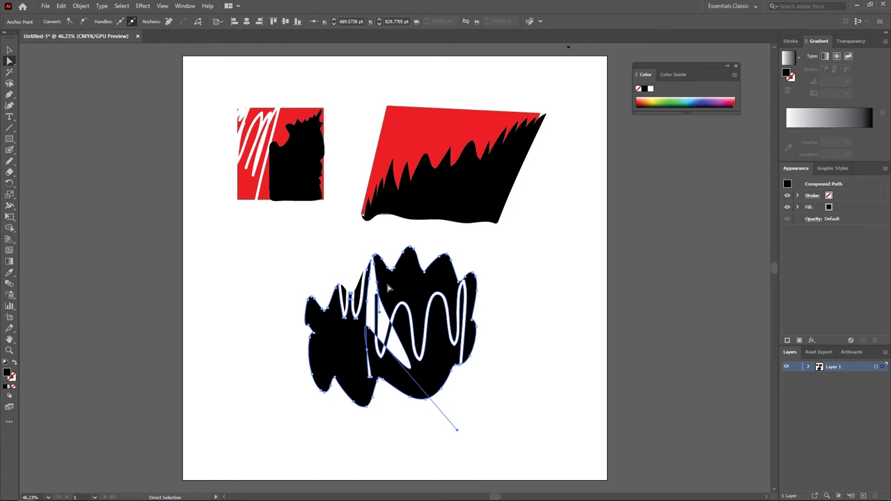
- Use the Magic Wand to select all red-filled shapes and all black-filled shapes in turn
{"action": "left_click", "coordinate": [12, 75]}
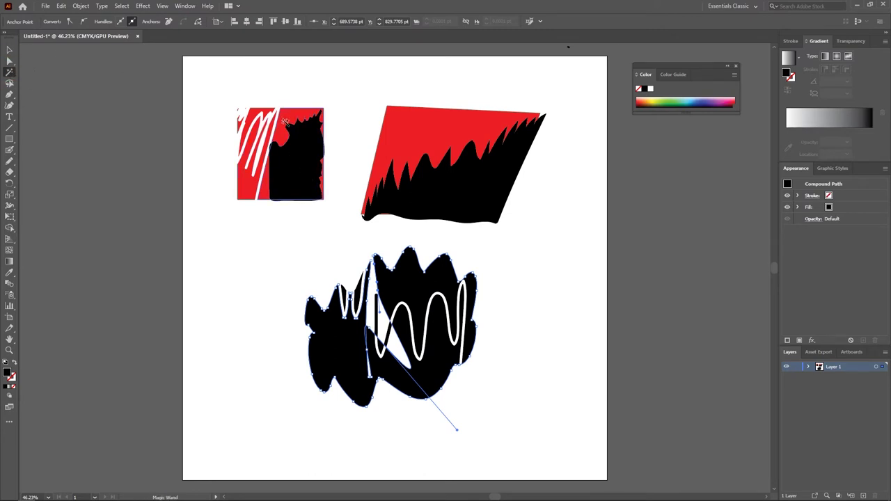
{"action": "left_click", "coordinate": [285, 120]}
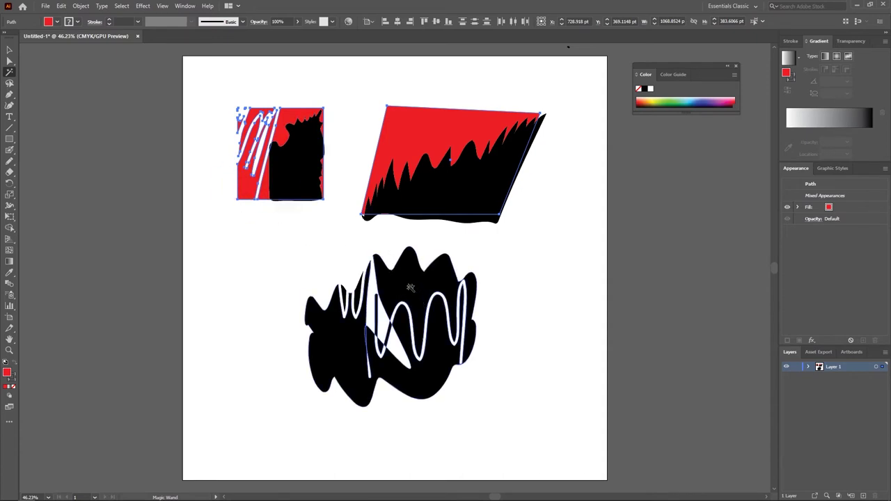
{"action": "left_click", "coordinate": [421, 305]}
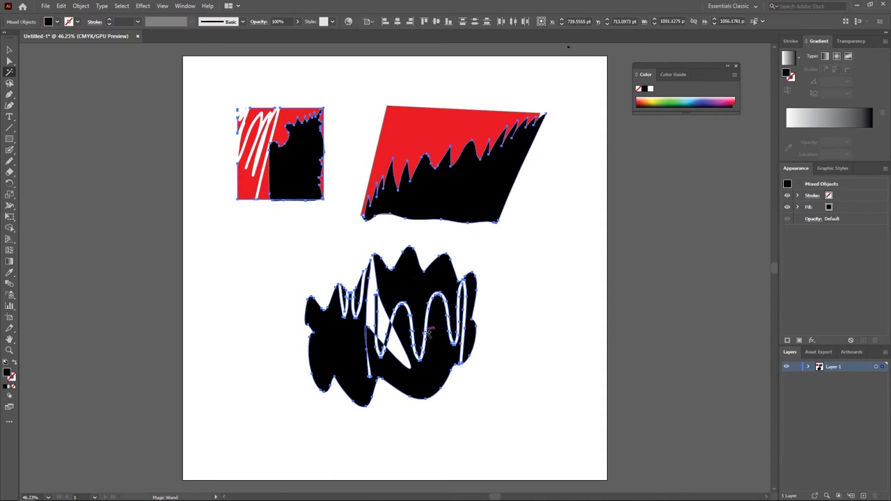
{"action": "left_click", "coordinate": [331, 345]}
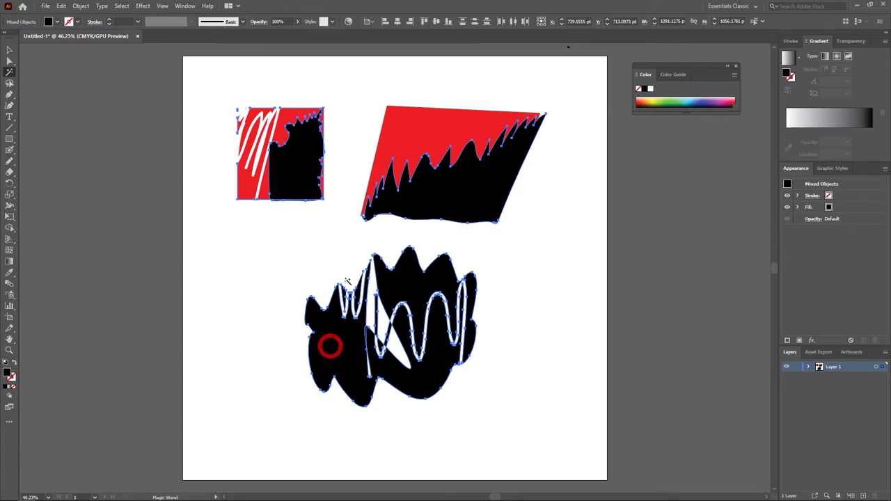
{"action": "left_click", "coordinate": [412, 128]}
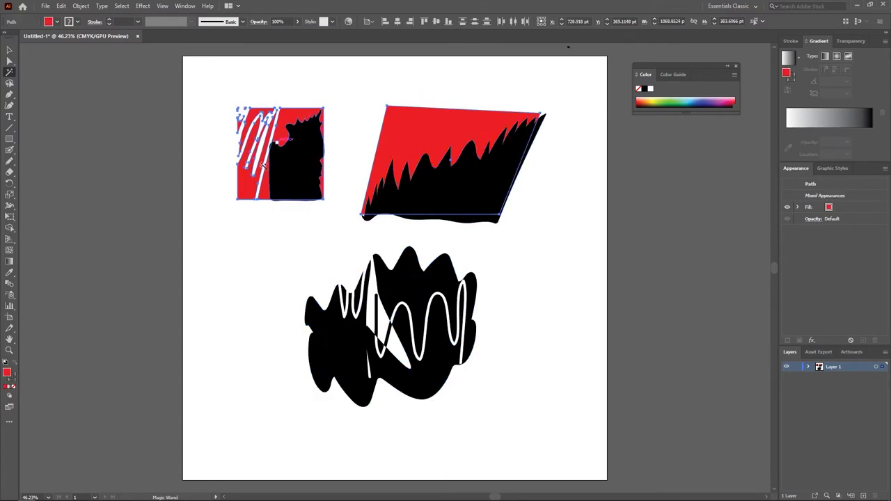
- Select all black-filled shapes with the Magic Wand and change their fill to blue
{"action": "left_click", "coordinate": [298, 172]}
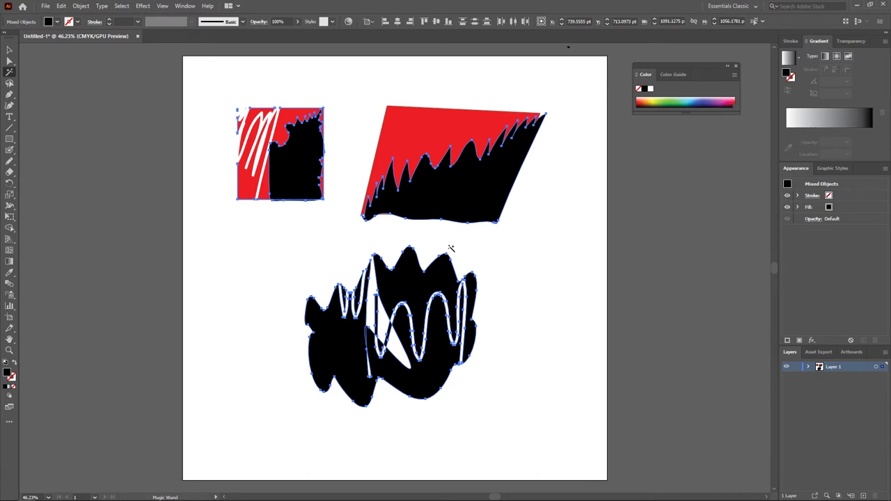
{"action": "left_click", "coordinate": [646, 99]}
{"action": "left_click_drag", "start_coordinate": [644, 100], "coordinate": [698, 98]}
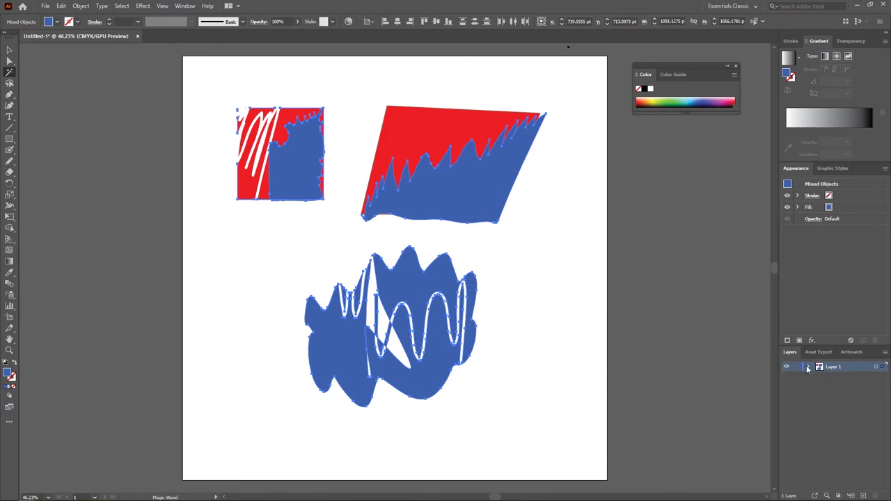
- Expand Layer 1 to list its objects, highlight the lowest red path's entry, and deselect all artwork
{"action": "left_click", "coordinate": [807, 368]}
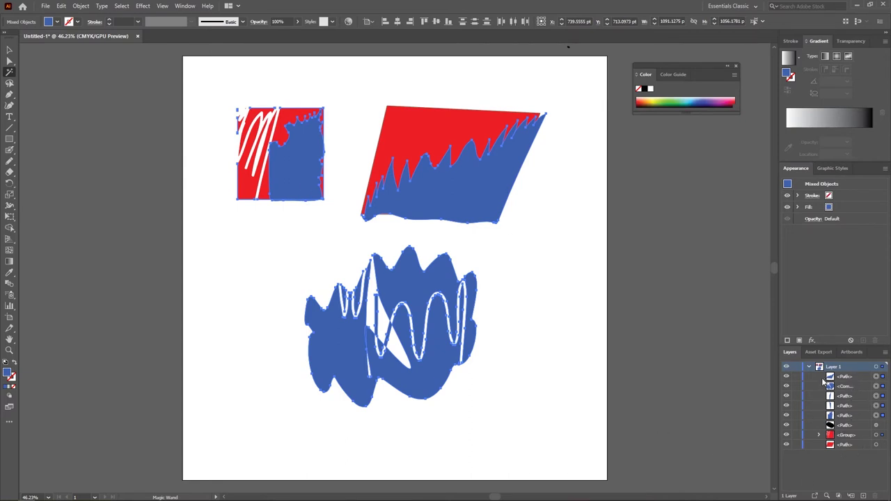
{"action": "left_click", "coordinate": [839, 446]}
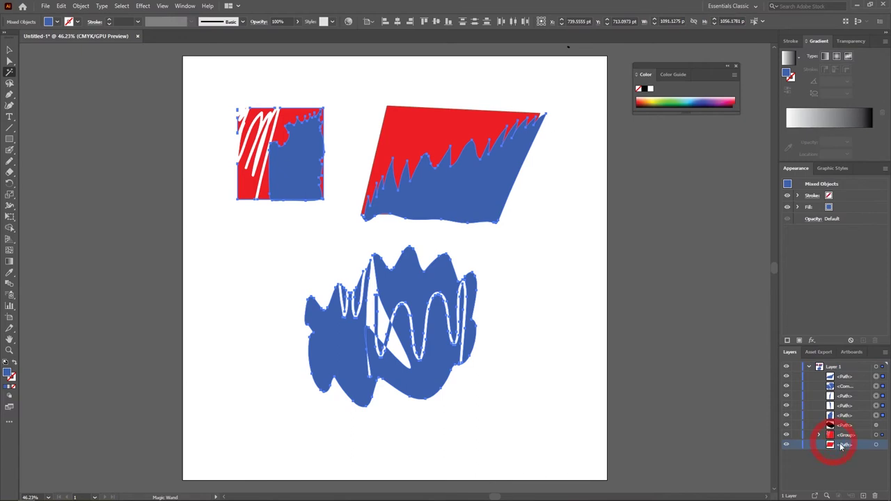
{"action": "left_click", "coordinate": [10, 50]}
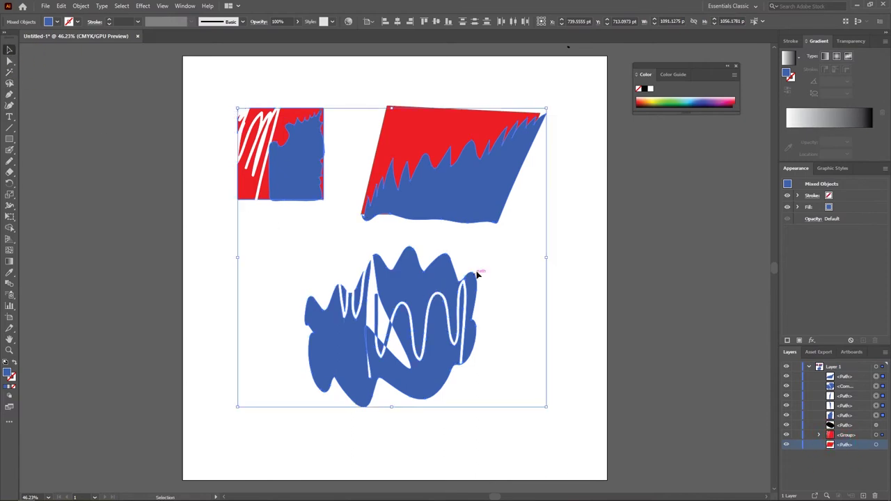
{"action": "left_click", "coordinate": [565, 233]}
{"action": "left_click", "coordinate": [446, 188]}
{"action": "left_click", "coordinate": [592, 274]}
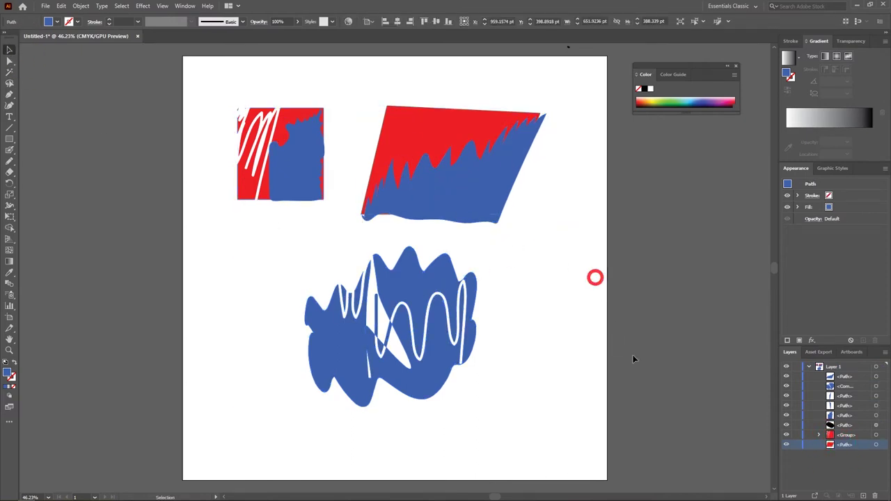
- Target the red square's group and the tiny black path through Layer 1's entries, and move the tiny path onto the artboard
{"action": "left_click", "coordinate": [832, 435]}
{"action": "left_click", "coordinate": [876, 436]}
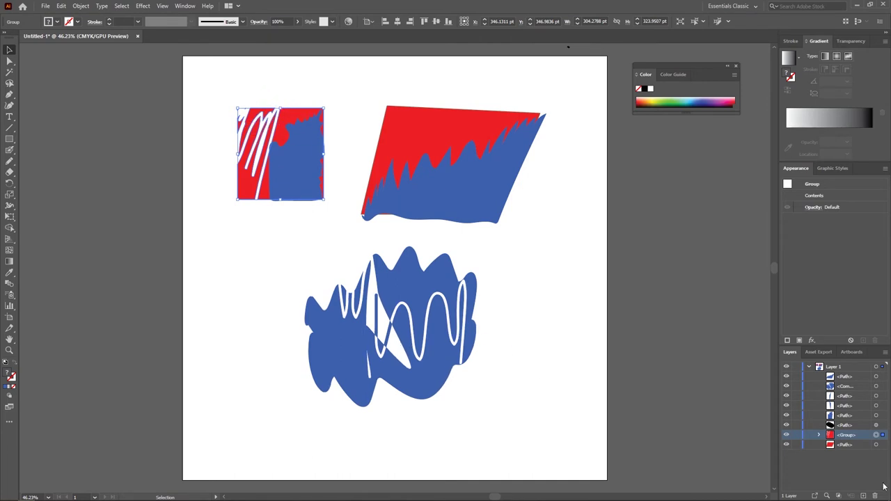
{"action": "left_click", "coordinate": [876, 425]}
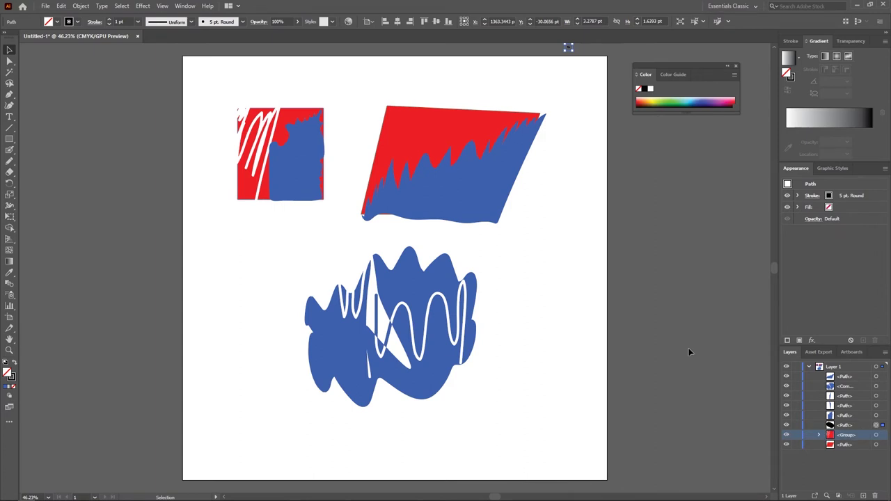
{"action": "left_click_drag", "start_coordinate": [569, 48], "coordinate": [568, 108]}
- Delete from Layer 1 the two small sliver paths at the upper left of the large spiky blue shape
{"action": "left_click", "coordinate": [876, 416]}
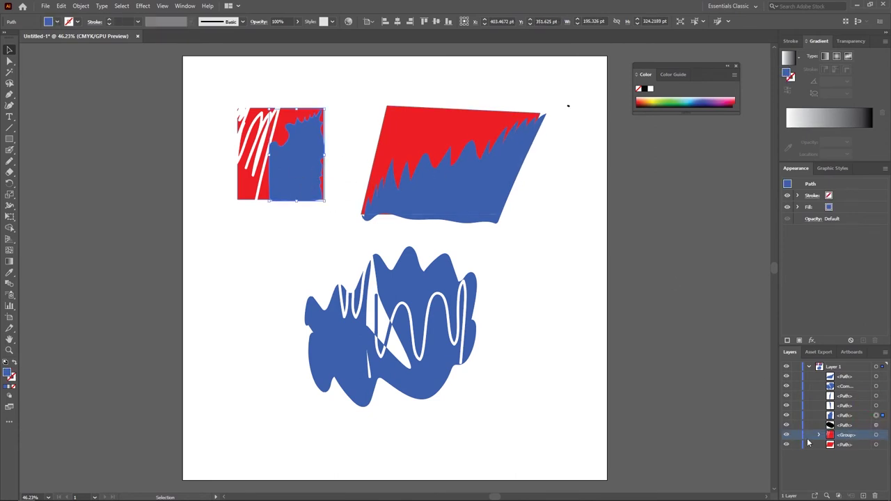
{"action": "left_click", "coordinate": [844, 407]}
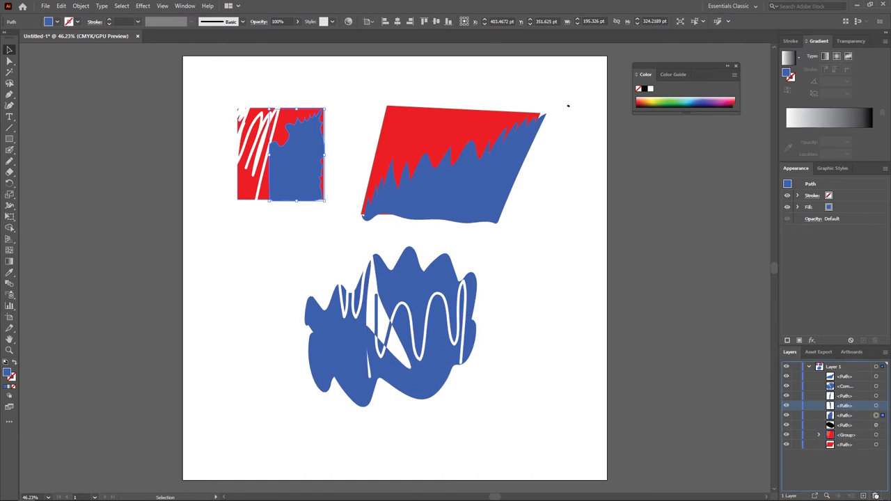
{"action": "left_click", "coordinate": [881, 495]}
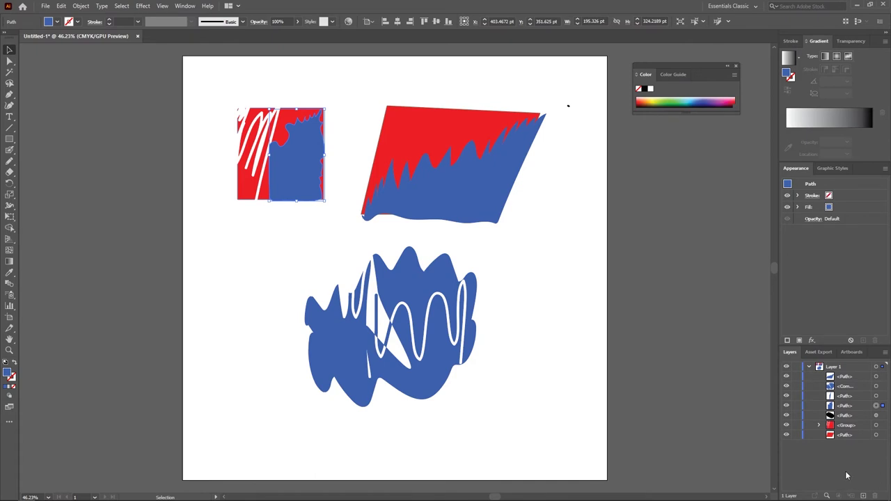
{"action": "left_click_drag", "start_coordinate": [854, 397], "coordinate": [876, 497]}
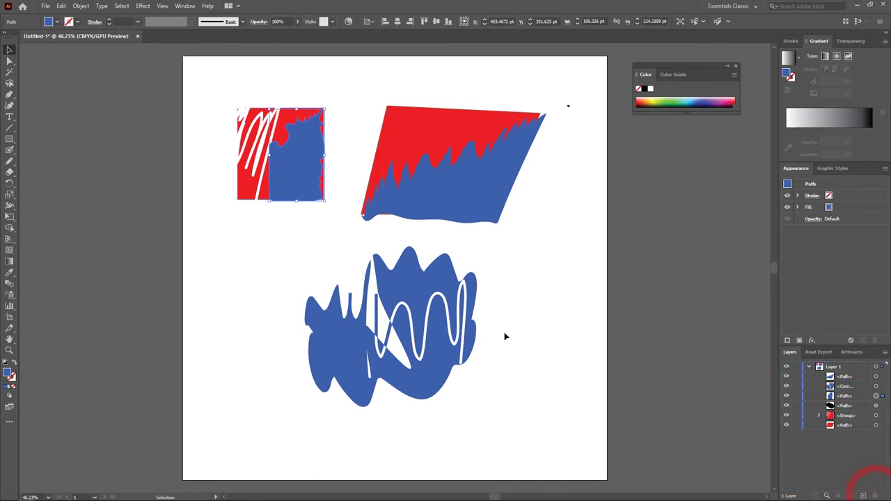
- Collapse Layer 1, add a new layer above it, and delete Layer 1 with all its artwork
{"action": "left_click", "coordinate": [808, 367]}
{"action": "left_click_drag", "start_coordinate": [835, 367], "coordinate": [877, 496]}
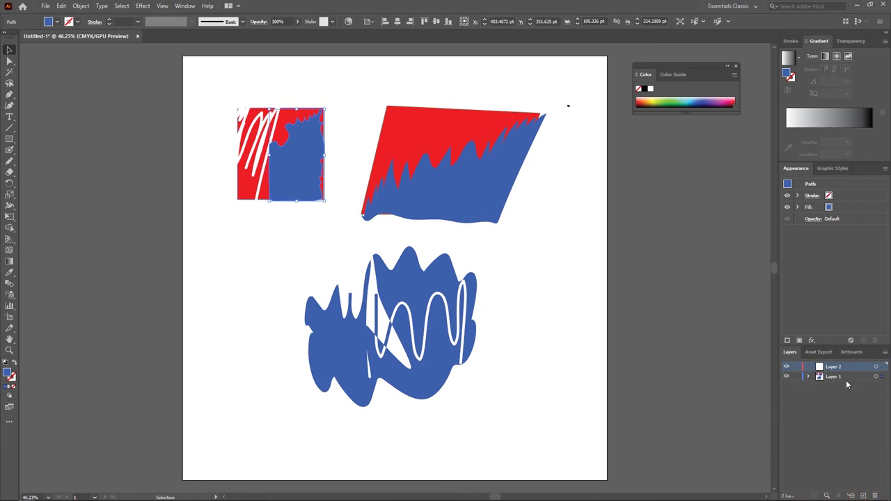
{"action": "key", "text": "ctrl+l"}
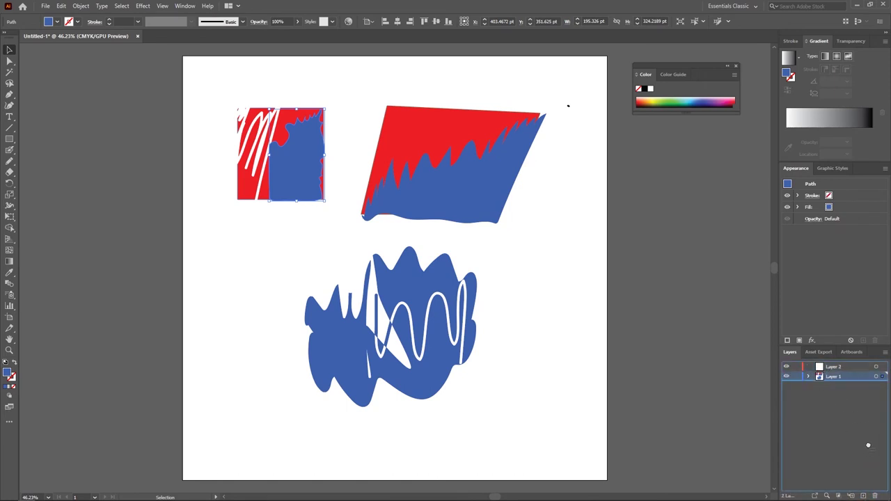
{"action": "left_click", "coordinate": [874, 496]}
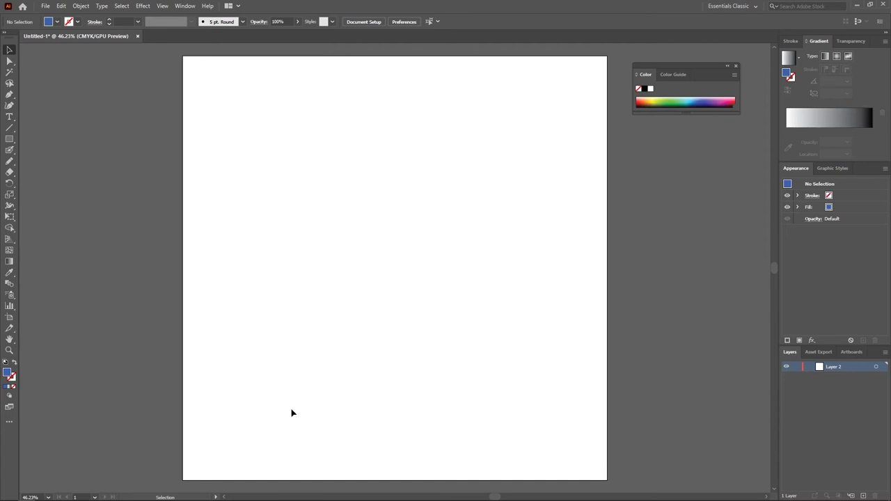
- Switch to File Explorer and browse drive MAC (E:) through the MAC and REF3 folders to the Portrait folder
{"action": "key", "text": "super+e"}
{"action": "left_click", "coordinate": [484, 238]}
{"action": "double_click", "coordinate": [483, 237]}
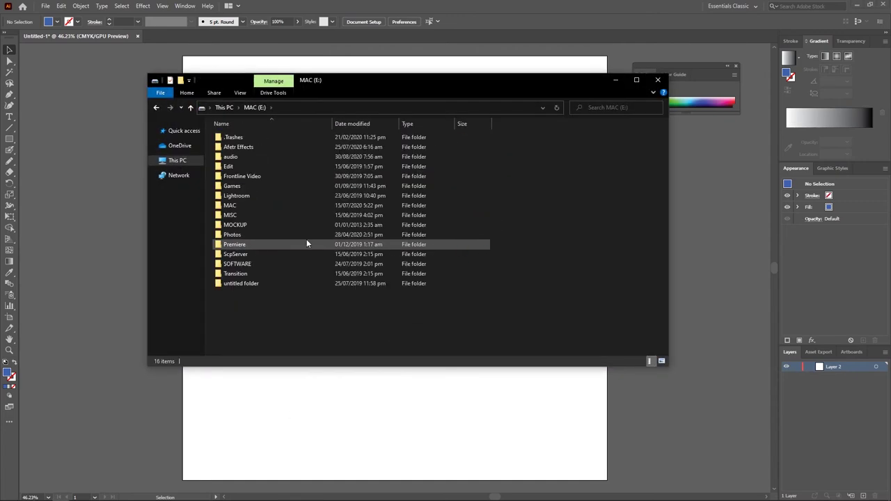
{"action": "double_click", "coordinate": [235, 206]}
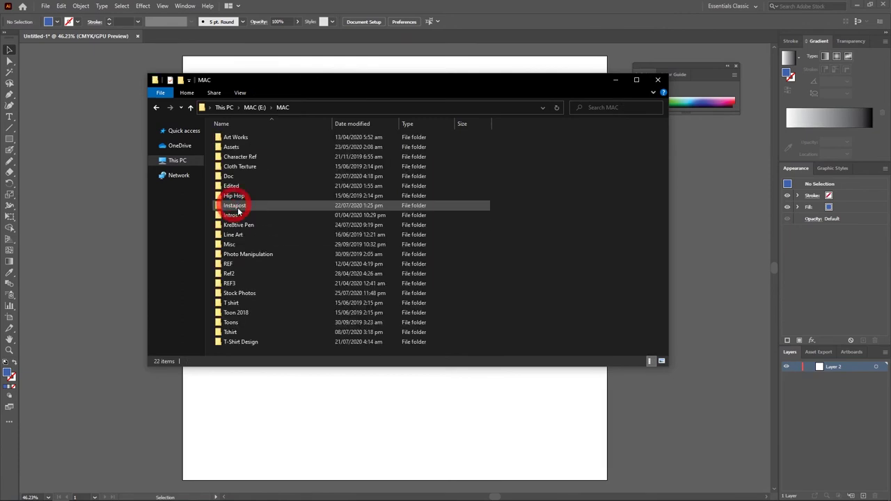
{"action": "double_click", "coordinate": [237, 271]}
{"action": "key", "text": "alt+Left"}
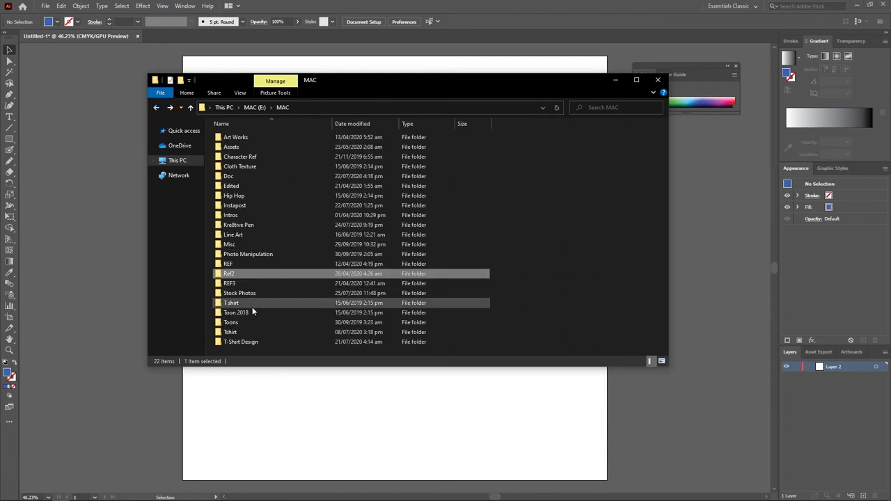
{"action": "double_click", "coordinate": [236, 284]}
{"action": "double_click", "coordinate": [239, 176]}
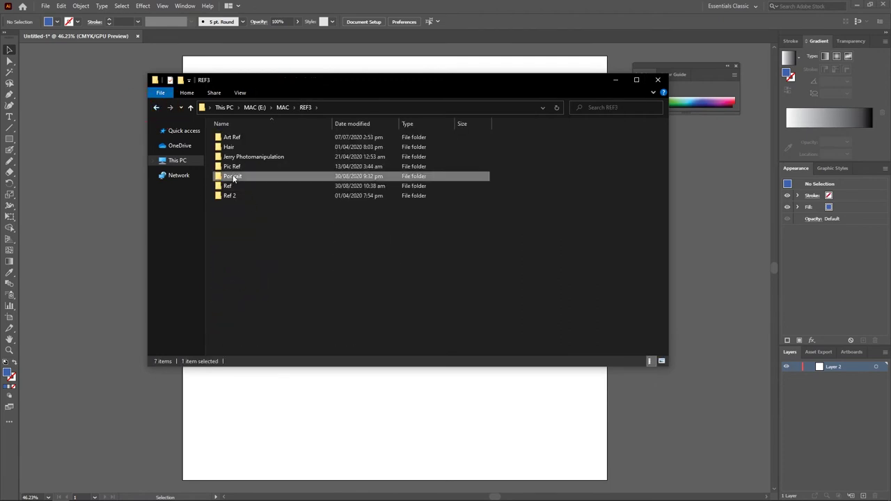
- Place the curly-haired woman's portrait photo at the artboard's top-left corner, scale it to 1500 x 1500 pt to fill the artboard, and deselect it
{"action": "left_click_drag", "start_coordinate": [239, 177], "coordinate": [407, 421]}
{"action": "left_click", "coordinate": [754, 259]}
{"action": "left_click_drag", "start_coordinate": [441, 395], "coordinate": [318, 131]}
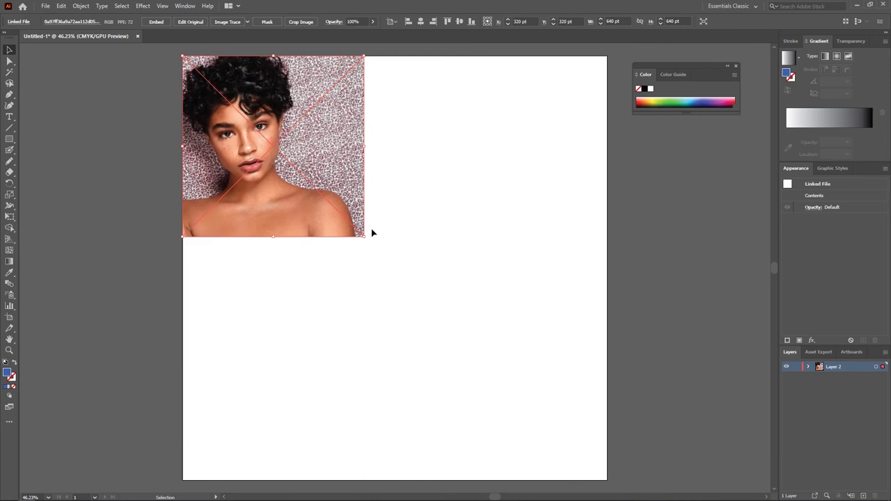
{"action": "left_click_drag", "start_coordinate": [366, 236], "coordinate": [606, 478]}
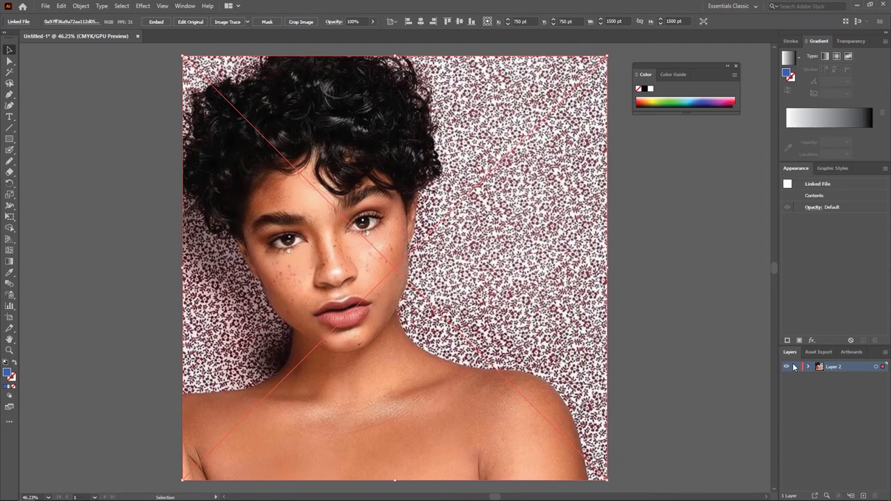
{"action": "left_click", "coordinate": [707, 191]}
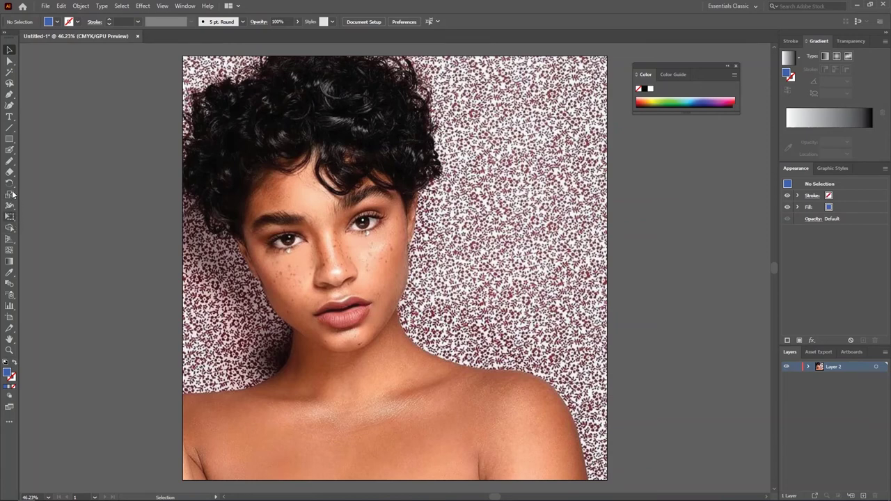
- Paint two wavy blue Paintbrush strokes across the portrait, one over the eyes and one over the lips
{"action": "mouse_move", "coordinate": [10, 149]}
{"action": "left_mouse_down"}
{"action": "mouse_move", "coordinate": [49, 160]}
{"action": "mouse_move", "coordinate": [51, 153]}
{"action": "left_mouse_up"}
{"action": "mouse_move", "coordinate": [213, 207]}
{"action": "left_mouse_down"}
{"action": "mouse_move", "coordinate": [341, 227]}
{"action": "mouse_move", "coordinate": [389, 207]}
{"action": "left_mouse_up"}
{"action": "mouse_move", "coordinate": [286, 292]}
{"action": "left_mouse_down"}
{"action": "mouse_move", "coordinate": [433, 303]}
{"action": "mouse_move", "coordinate": [475, 321]}
{"action": "left_mouse_up"}
- Delete both blue brush paths from Layer 2, keeping only the linked photo
{"action": "left_click", "coordinate": [808, 367]}
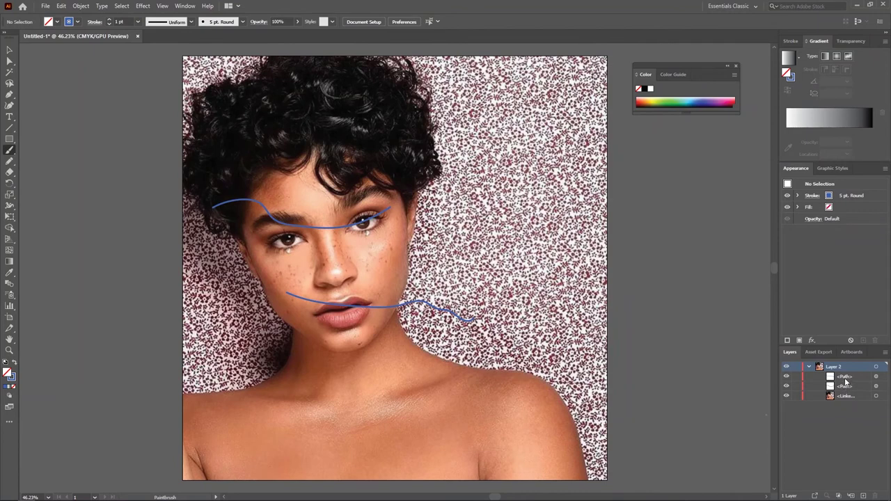
{"action": "left_click", "coordinate": [844, 377]}
{"action": "mouse_move", "coordinate": [878, 494]}
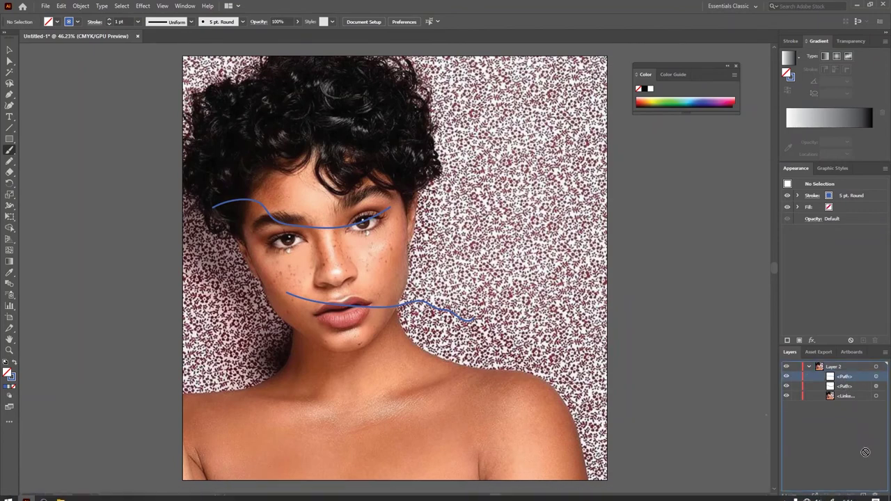
{"action": "key", "text": "Delete"}
{"action": "left_click", "coordinate": [847, 376]}
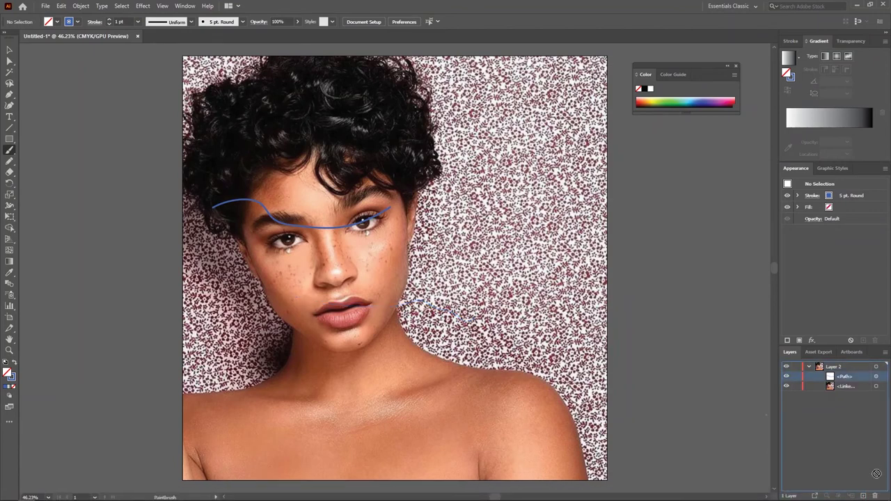
{"action": "key", "text": "Delete"}
{"action": "left_click", "coordinate": [809, 366]}
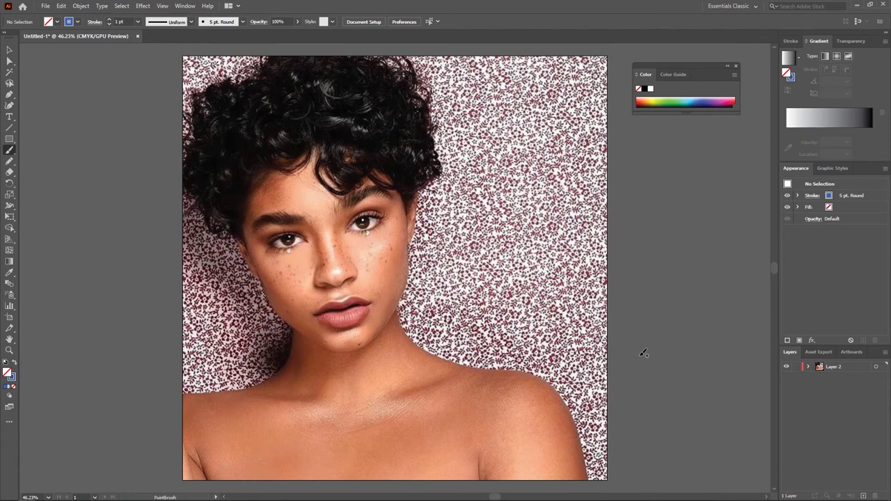
- Lock the photo's layer, add a new layer above it, and paint a looping blue Paintbrush stroke over the portrait
{"action": "left_click_drag", "start_coordinate": [839, 365], "coordinate": [856, 451]}
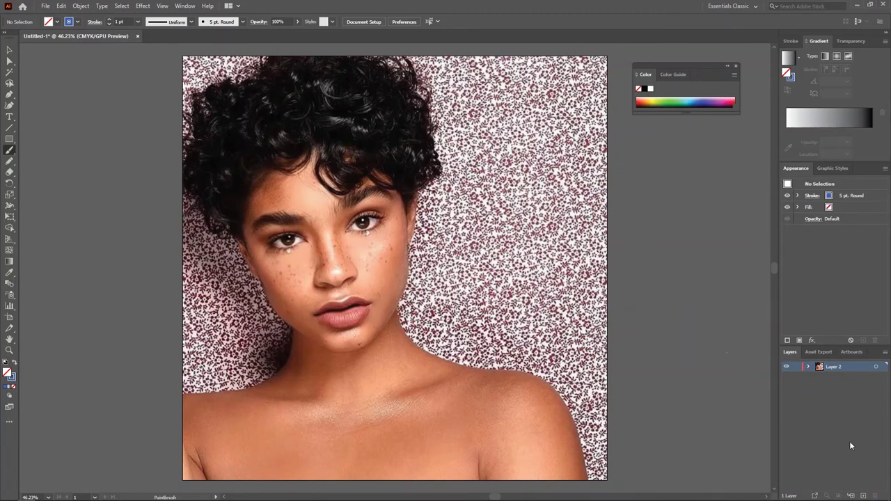
{"action": "left_click", "coordinate": [797, 367]}
{"action": "left_click", "coordinate": [862, 496]}
{"action": "mouse_move", "coordinate": [277, 235]}
{"action": "left_mouse_down"}
{"action": "mouse_move", "coordinate": [333, 225]}
{"action": "mouse_move", "coordinate": [522, 240]}
{"action": "mouse_move", "coordinate": [315, 292]}
{"action": "mouse_move", "coordinate": [282, 344]}
{"action": "mouse_move", "coordinate": [343, 367]}
{"action": "left_mouse_up"}
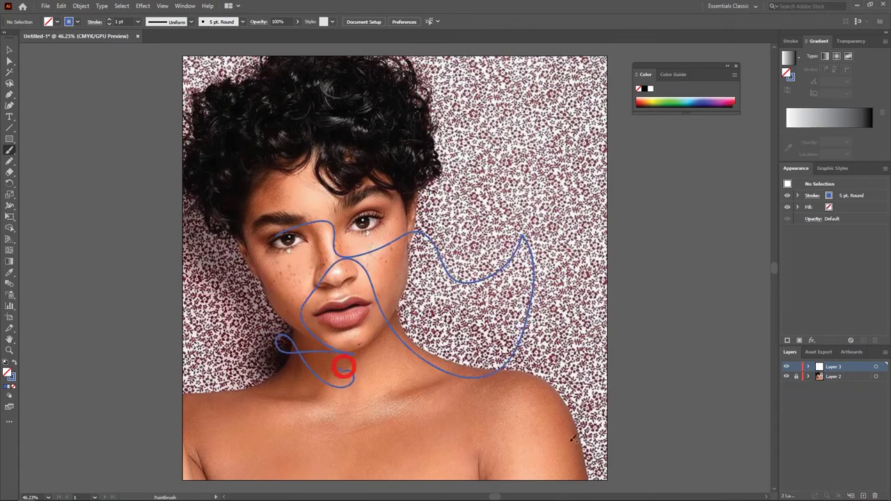
- Create a sublayer inside Layer 3 and paint several wavy blue Paintbrush strokes on it over the patterned background
{"action": "left_click", "coordinate": [809, 377]}
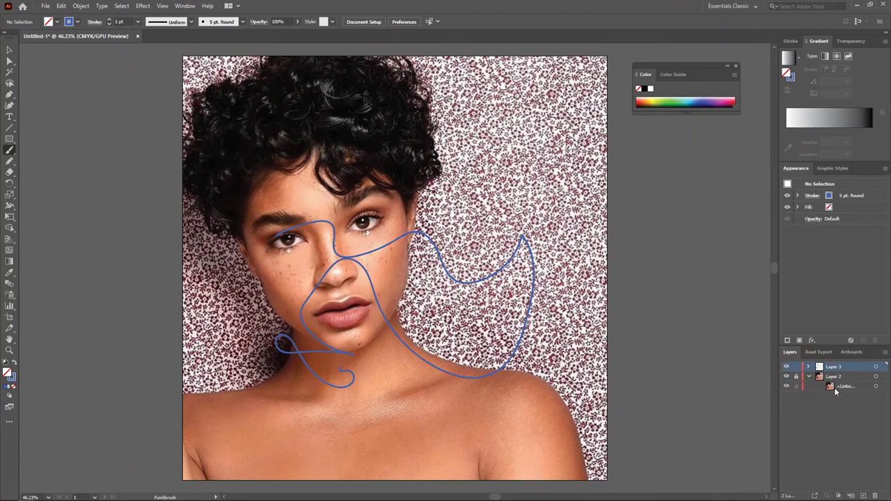
{"action": "left_click", "coordinate": [809, 377]}
{"action": "left_click", "coordinate": [808, 366]}
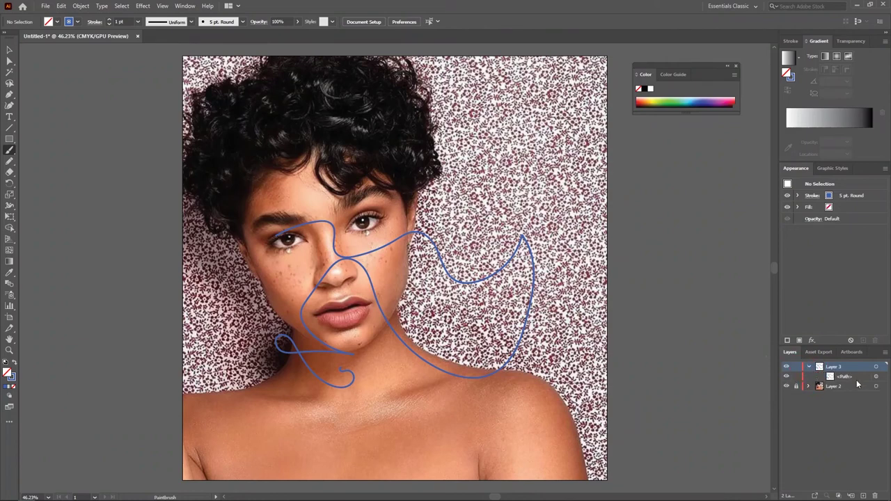
{"action": "left_click", "coordinate": [808, 367]}
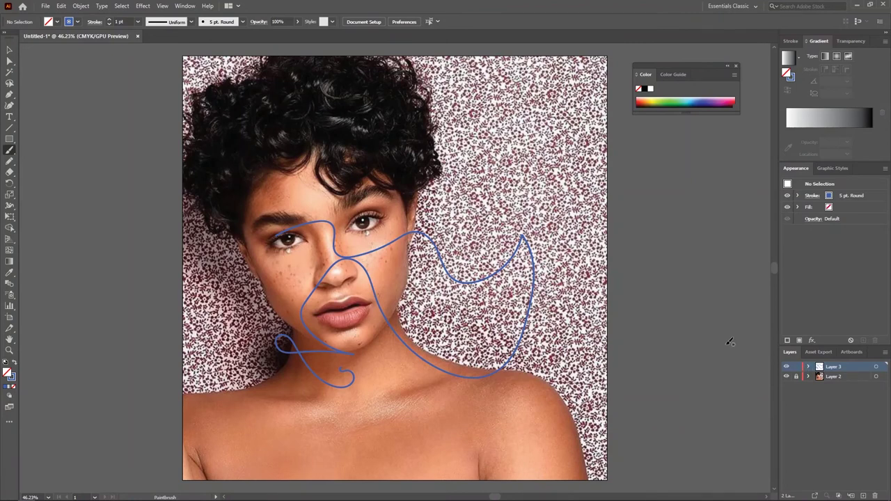
{"action": "left_click", "coordinate": [852, 496]}
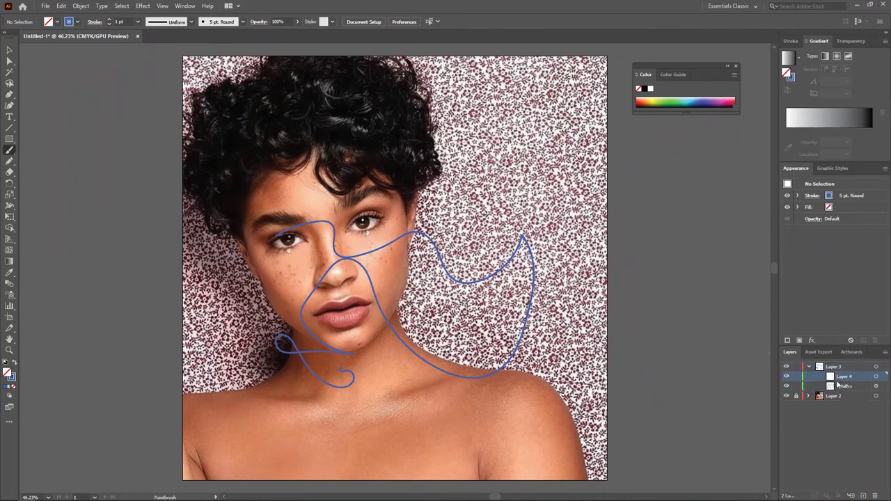
{"action": "mouse_move", "coordinate": [438, 167]}
{"action": "left_mouse_down"}
{"action": "mouse_move", "coordinate": [586, 224]}
{"action": "mouse_move", "coordinate": [572, 343]}
{"action": "mouse_move", "coordinate": [556, 351]}
{"action": "left_mouse_up"}
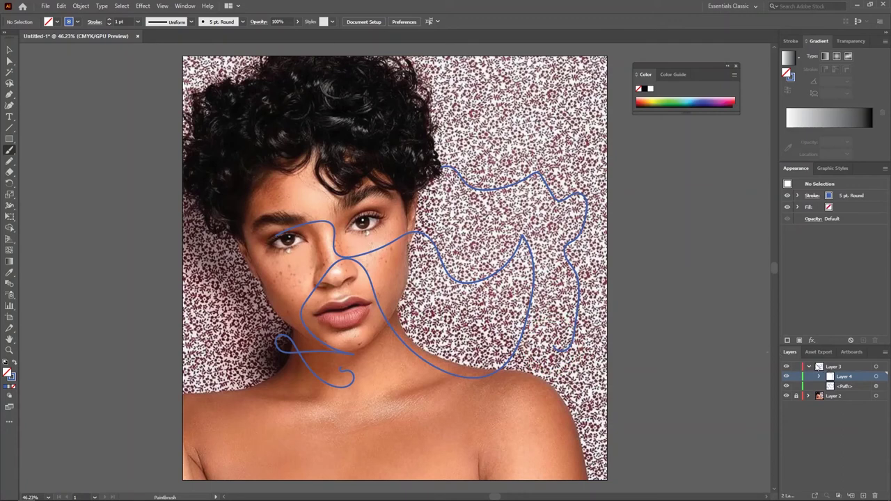
{"action": "mouse_move", "coordinate": [422, 120]}
{"action": "left_mouse_down"}
{"action": "mouse_move", "coordinate": [479, 116]}
{"action": "mouse_move", "coordinate": [576, 137]}
{"action": "left_mouse_up"}
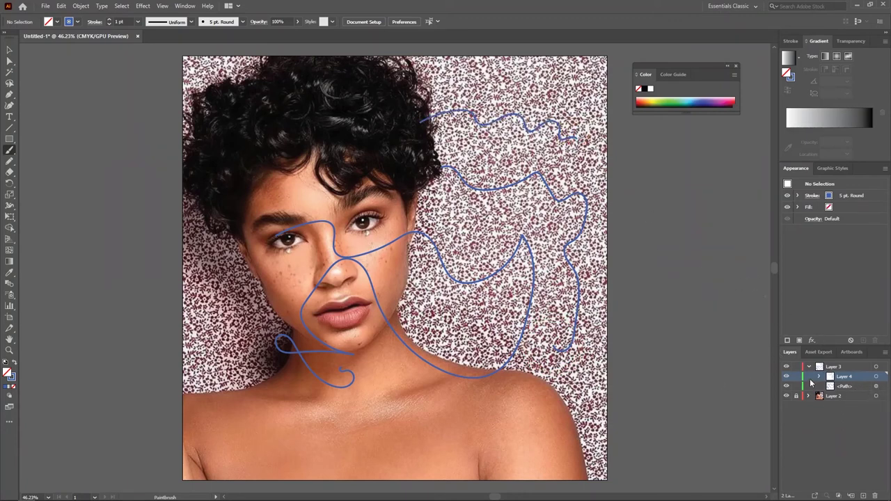
{"action": "mouse_move", "coordinate": [422, 209]}
{"action": "left_mouse_down"}
{"action": "mouse_move", "coordinate": [507, 308]}
{"action": "mouse_move", "coordinate": [565, 356]}
{"action": "left_mouse_up"}
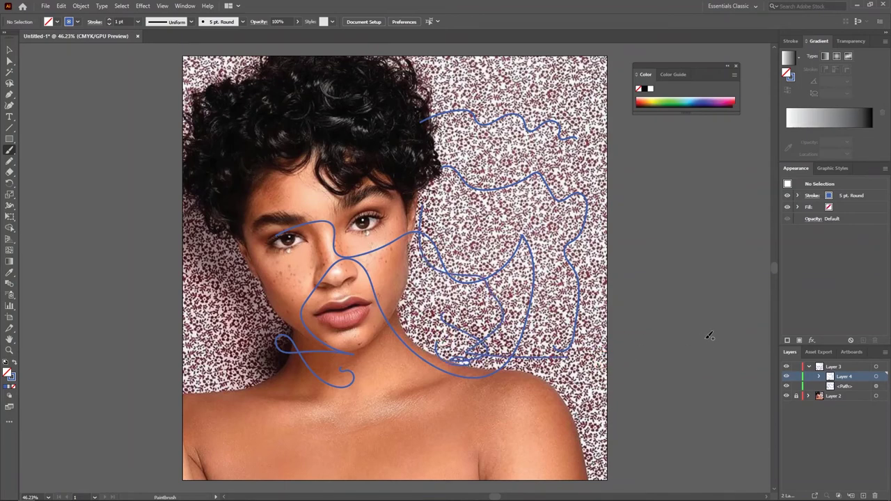
{"action": "left_click", "coordinate": [819, 376]}
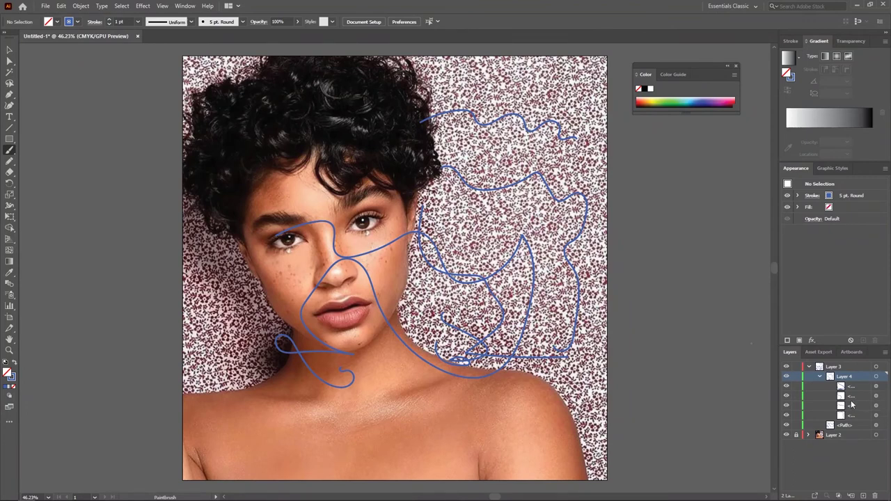
{"action": "left_click", "coordinate": [809, 367]}
- Delete the locked photo layer and all the remaining blue brush paths, clearing the artboard
{"action": "left_click", "coordinate": [843, 376]}
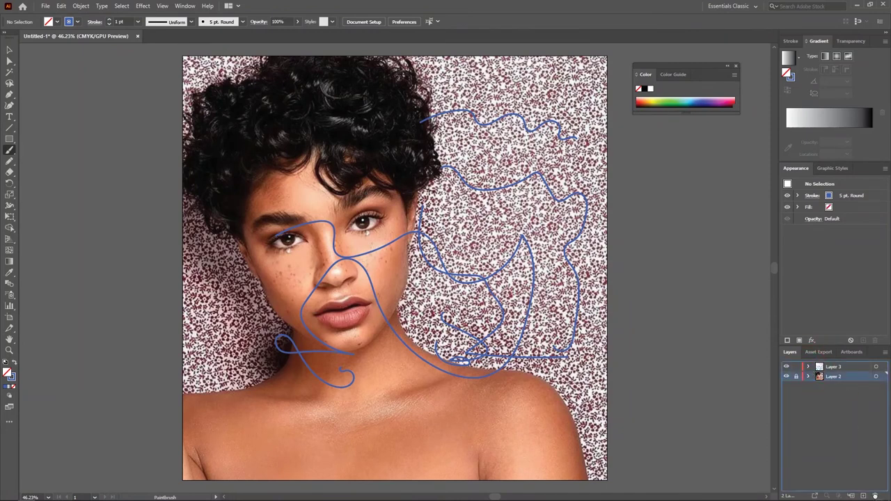
{"action": "left_click", "coordinate": [874, 496]}
{"action": "left_click", "coordinate": [9, 50]}
{"action": "left_click_drag", "start_coordinate": [195, 94], "coordinate": [606, 417]}
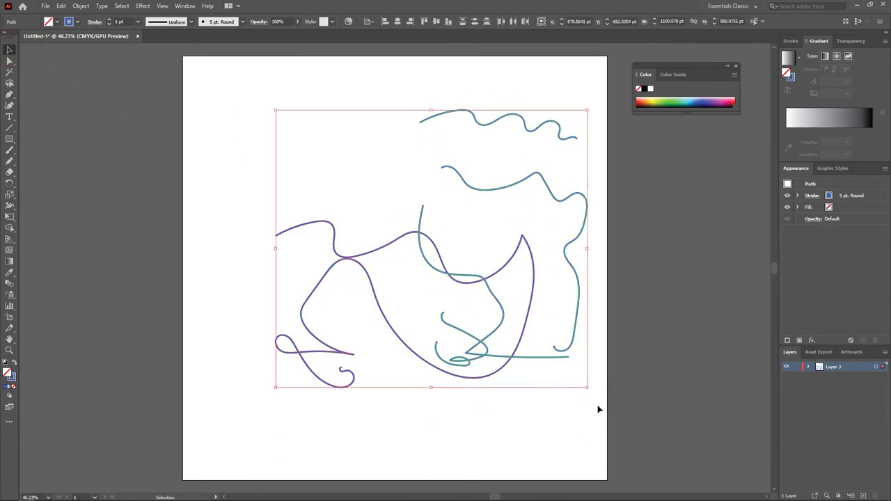
{"action": "key", "text": "Delete"}
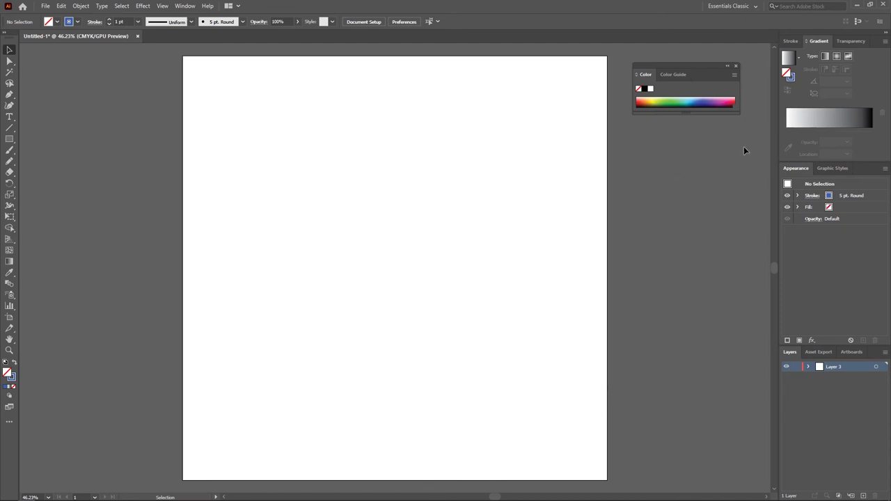
- Enlarge the floating Color panel's spectrum and move the panel to the opposite side of the artboard
{"action": "left_click_drag", "start_coordinate": [686, 114], "coordinate": [686, 160]}
{"action": "left_click_drag", "start_coordinate": [700, 72], "coordinate": [133, 76]}
{"action": "left_click", "coordinate": [136, 78]}
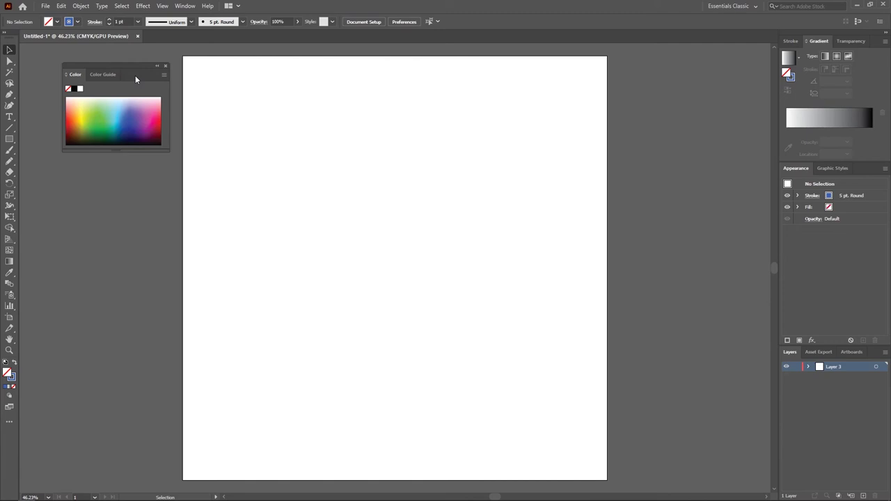
- Show the Brushes panel, move it over the artboard's far side, and enlarge it to list all brushes
{"action": "left_click", "coordinate": [184, 6]}
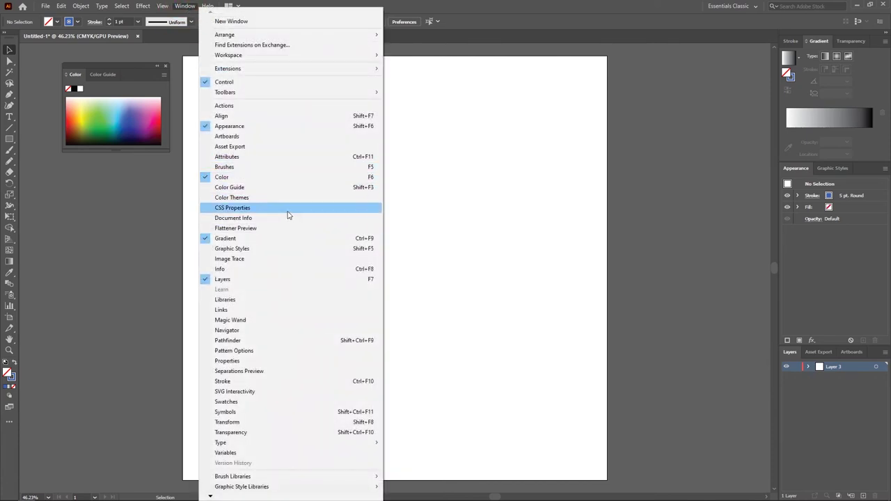
{"action": "left_click", "coordinate": [240, 167]}
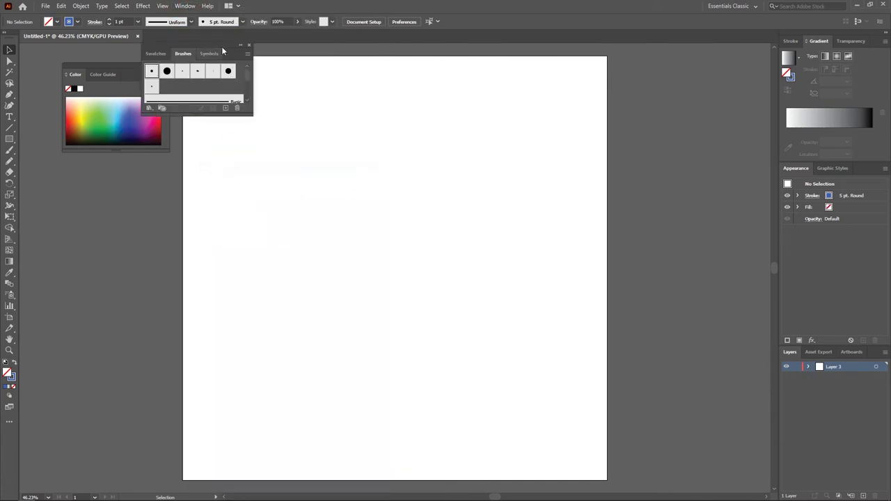
{"action": "mouse_move", "coordinate": [219, 48]}
{"action": "left_mouse_down"}
{"action": "mouse_move", "coordinate": [654, 230]}
{"action": "mouse_move", "coordinate": [562, 140]}
{"action": "left_mouse_up"}
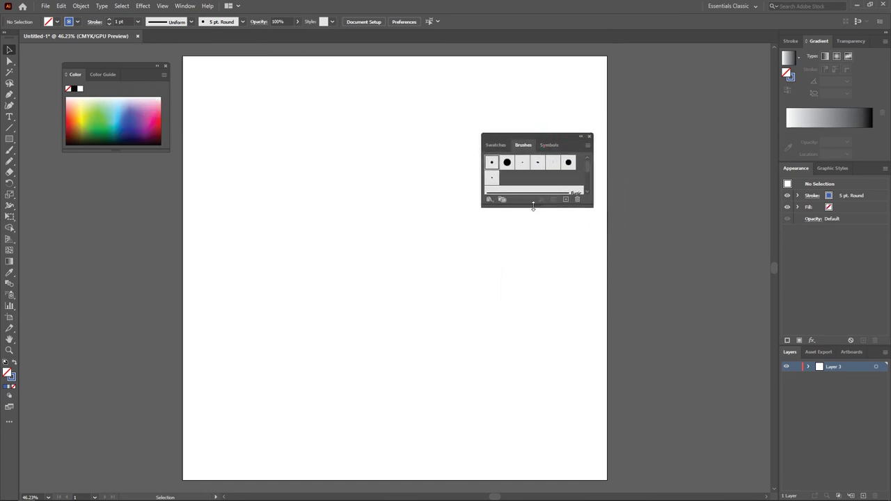
{"action": "left_click_drag", "start_coordinate": [538, 207], "coordinate": [563, 320]}
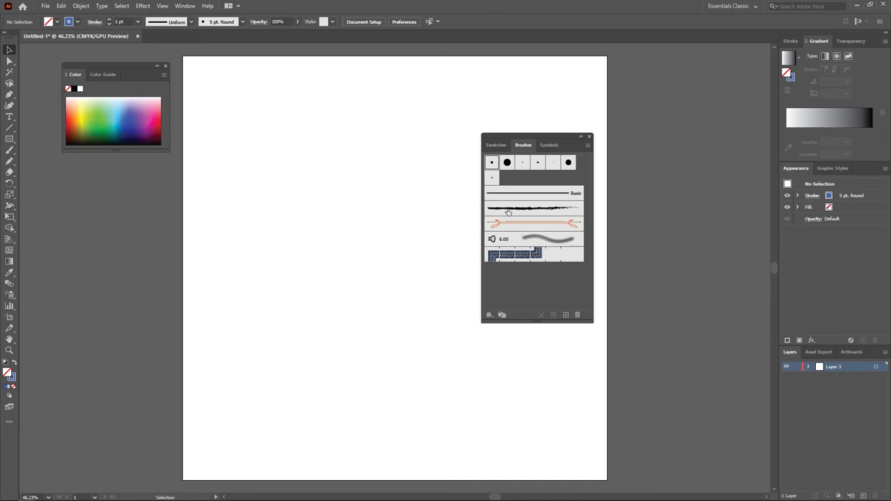
- Choose the Charcoal - Feather brush and paint a long, thin U-shaped Paintbrush stroke on the blank artboard
{"action": "left_click", "coordinate": [495, 180]}
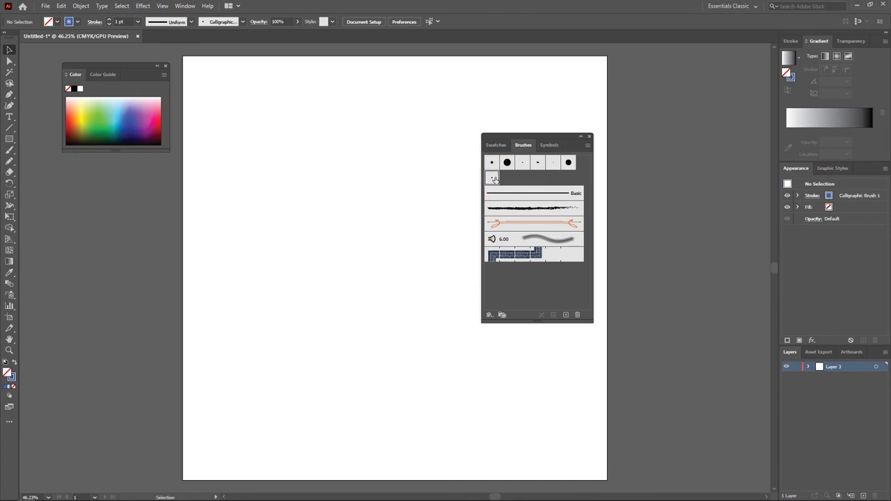
{"action": "left_click", "coordinate": [529, 195]}
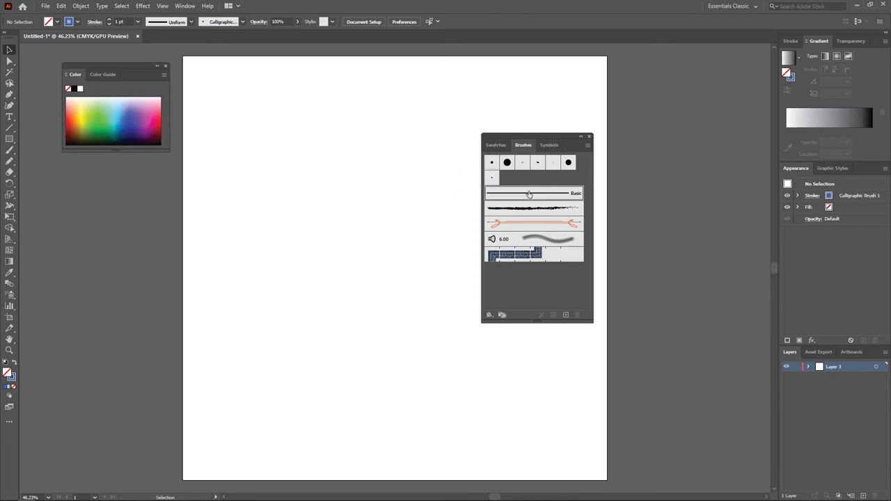
{"action": "left_click", "coordinate": [545, 208]}
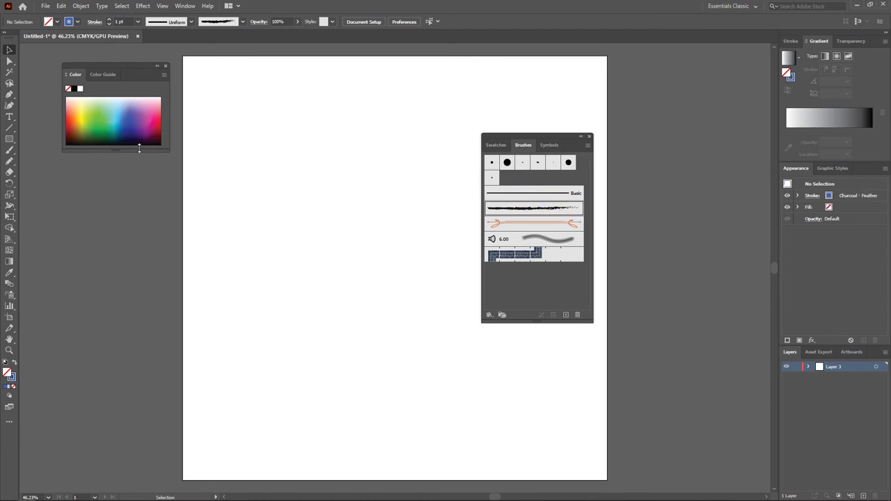
{"action": "left_click", "coordinate": [9, 150]}
{"action": "mouse_move", "coordinate": [248, 117]}
{"action": "left_mouse_down"}
{"action": "mouse_move", "coordinate": [288, 185]}
{"action": "mouse_move", "coordinate": [325, 301]}
{"action": "mouse_move", "coordinate": [283, 378]}
{"action": "mouse_move", "coordinate": [238, 226]}
{"action": "left_mouse_up"}
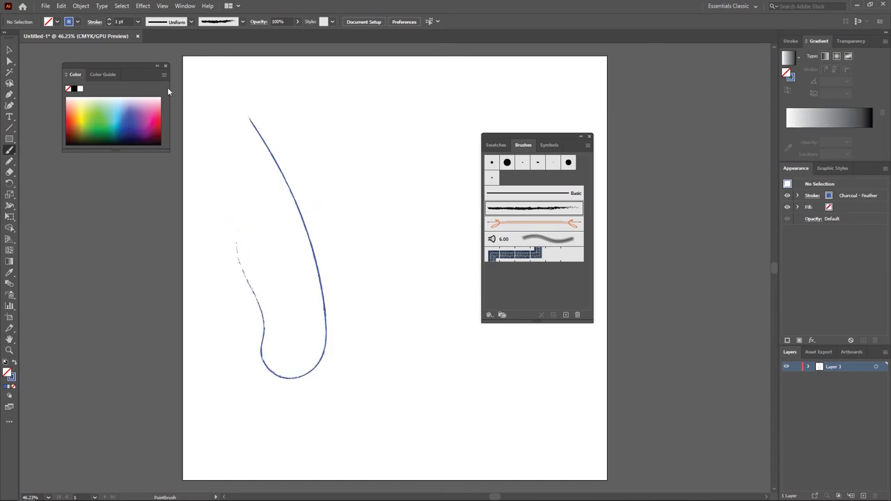
- Set the stroke weight to 10 pt and paint a thick U-shaped charcoal stroke beside the thin one
{"action": "left_click", "coordinate": [109, 20]}
{"action": "left_click", "coordinate": [109, 20]}
{"action": "left_click", "coordinate": [109, 19]}
{"action": "left_click", "coordinate": [109, 20]}
{"action": "left_click_drag", "start_coordinate": [441, 408], "coordinate": [350, 337]}
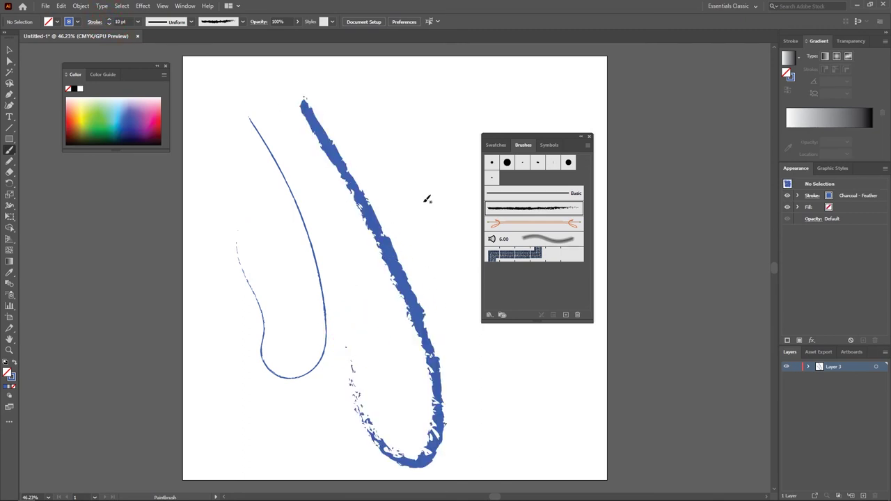
- Paint a large curved stroke and several short zigzag strokes with the Mop bristle brush
{"action": "left_click", "coordinate": [544, 240]}
{"action": "mouse_move", "coordinate": [326, 72]}
{"action": "left_mouse_down"}
{"action": "mouse_move", "coordinate": [477, 302]}
{"action": "mouse_move", "coordinate": [439, 360]}
{"action": "left_mouse_up"}
{"action": "left_click_drag", "start_coordinate": [342, 291], "coordinate": [476, 331]}
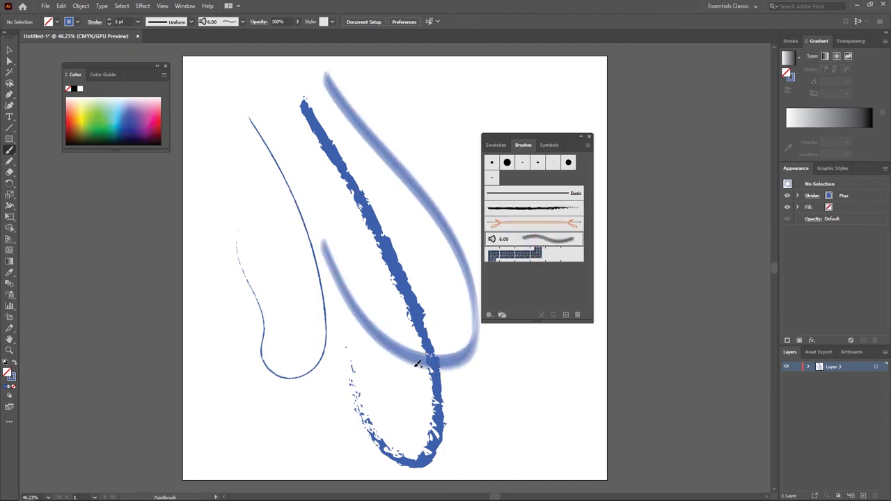
{"action": "mouse_move", "coordinate": [230, 143]}
{"action": "left_mouse_down"}
{"action": "mouse_move", "coordinate": [256, 182]}
{"action": "mouse_move", "coordinate": [293, 299]}
{"action": "mouse_move", "coordinate": [243, 265]}
{"action": "left_mouse_up"}
{"action": "mouse_move", "coordinate": [231, 198]}
{"action": "left_mouse_down"}
{"action": "mouse_move", "coordinate": [251, 232]}
{"action": "mouse_move", "coordinate": [297, 237]}
{"action": "mouse_move", "coordinate": [326, 252]}
{"action": "mouse_move", "coordinate": [331, 286]}
{"action": "left_mouse_up"}
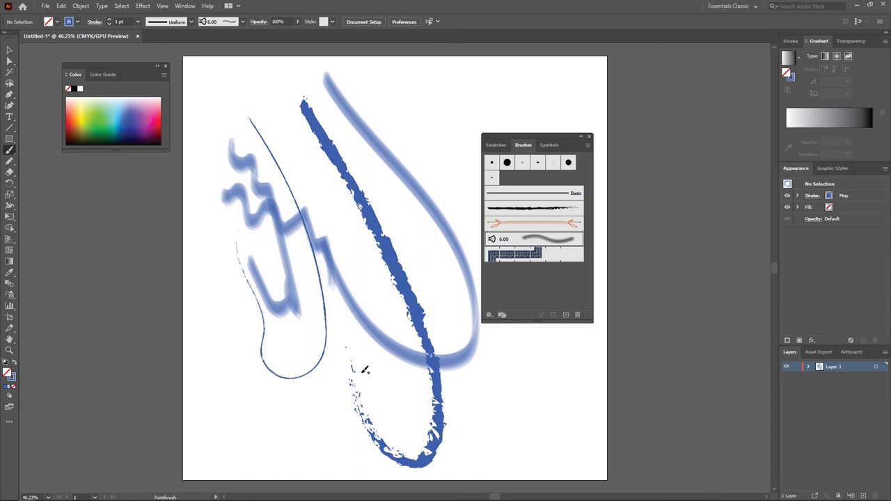
- Paint several wavy orange strokes between the blue ones with the Divider art brush
{"action": "left_click", "coordinate": [510, 223]}
{"action": "mouse_move", "coordinate": [262, 93]}
{"action": "left_mouse_down"}
{"action": "mouse_move", "coordinate": [293, 127]}
{"action": "mouse_move", "coordinate": [363, 259]}
{"action": "mouse_move", "coordinate": [304, 324]}
{"action": "left_mouse_up"}
{"action": "mouse_move", "coordinate": [298, 147]}
{"action": "left_mouse_down"}
{"action": "mouse_move", "coordinate": [333, 171]}
{"action": "mouse_move", "coordinate": [369, 232]}
{"action": "mouse_move", "coordinate": [397, 306]}
{"action": "mouse_move", "coordinate": [368, 359]}
{"action": "left_mouse_up"}
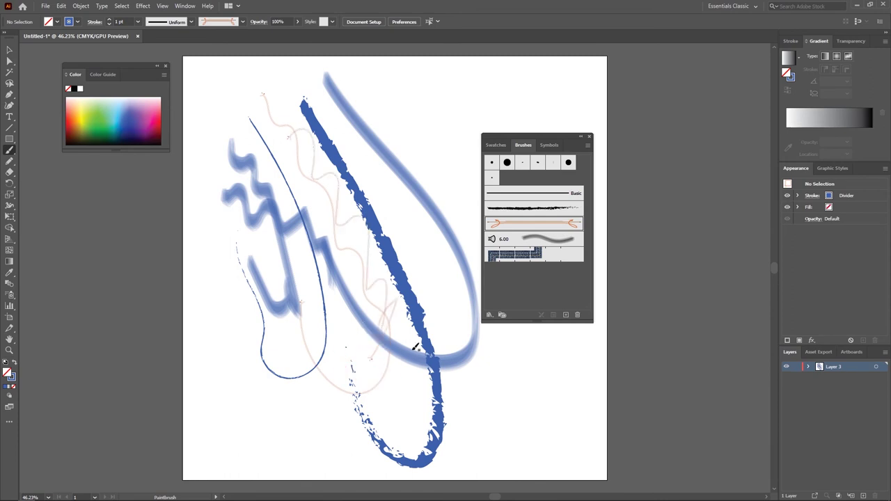
{"action": "left_click", "coordinate": [506, 200]}
{"action": "mouse_move", "coordinate": [348, 84]}
{"action": "left_mouse_down"}
{"action": "mouse_move", "coordinate": [423, 154]}
{"action": "mouse_move", "coordinate": [325, 319]}
{"action": "left_mouse_up"}
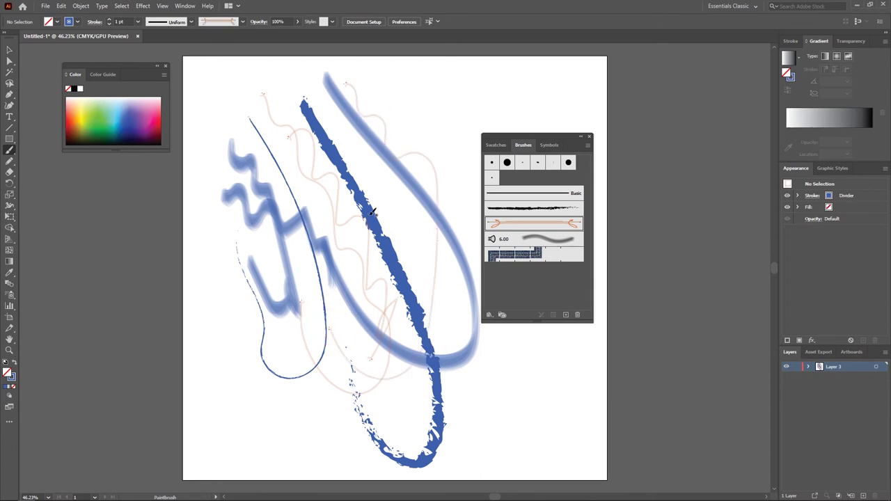
{"action": "left_click", "coordinate": [500, 192]}
{"action": "mouse_move", "coordinate": [382, 84]}
{"action": "left_mouse_down"}
{"action": "mouse_move", "coordinate": [399, 126]}
{"action": "mouse_move", "coordinate": [394, 312]}
{"action": "left_mouse_up"}
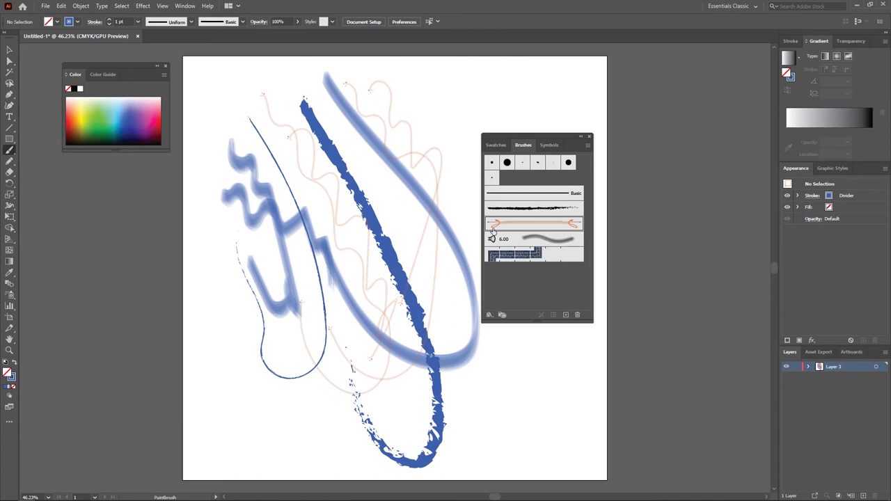
- Open the Wacom 6d Art Pen Brushes library, arrange it beside the Brushes panel, and enlarge it to show all its brushes
{"action": "left_click", "coordinate": [587, 145]}
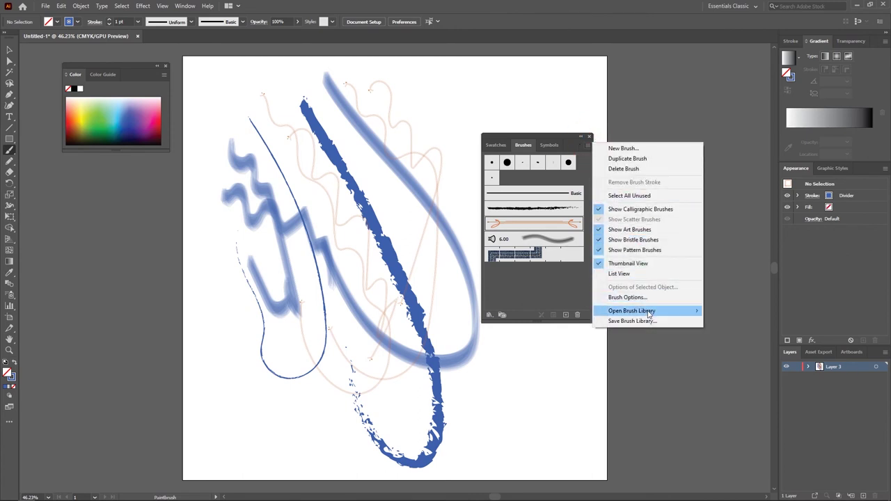
{"action": "mouse_move", "coordinate": [652, 313]}
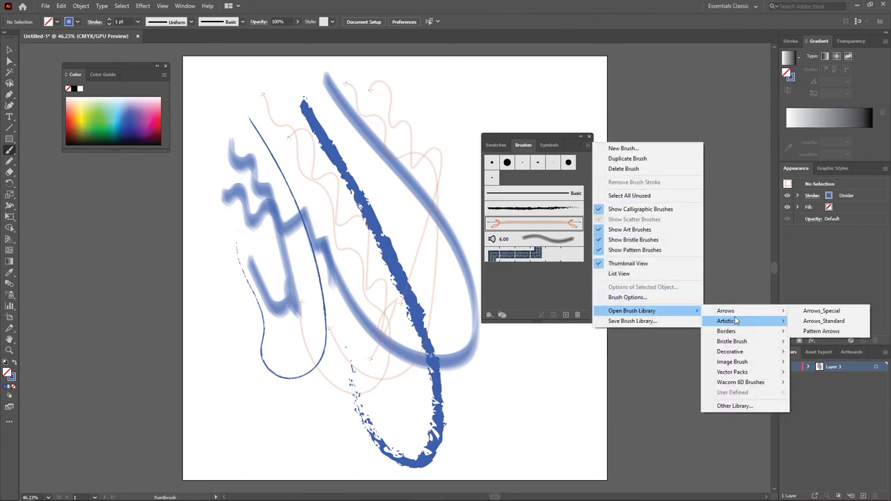
{"action": "mouse_move", "coordinate": [737, 322]}
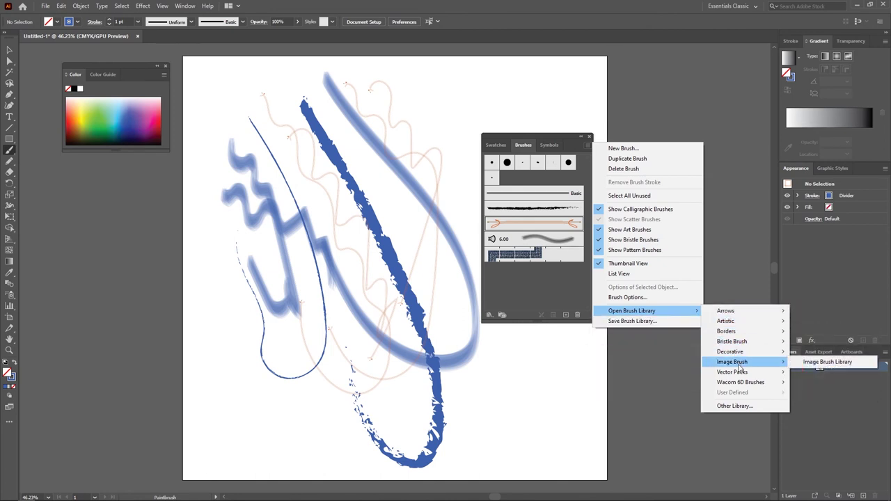
{"action": "mouse_move", "coordinate": [742, 384]}
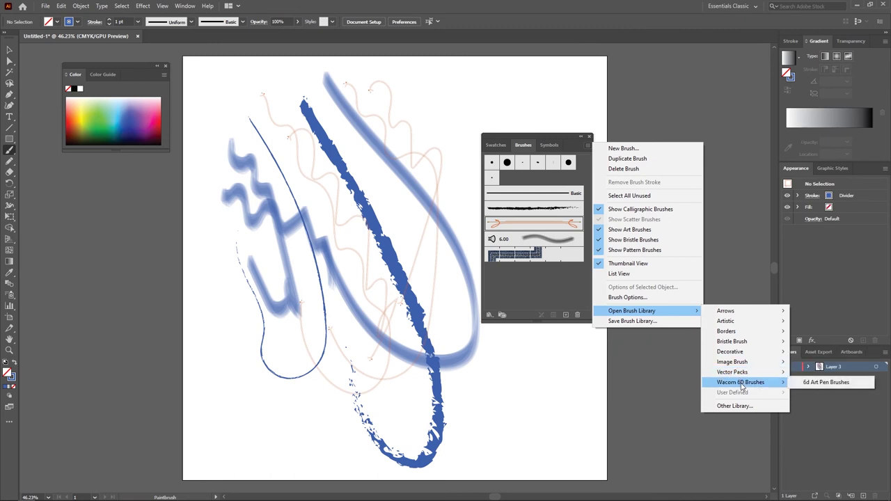
{"action": "left_click", "coordinate": [804, 386]}
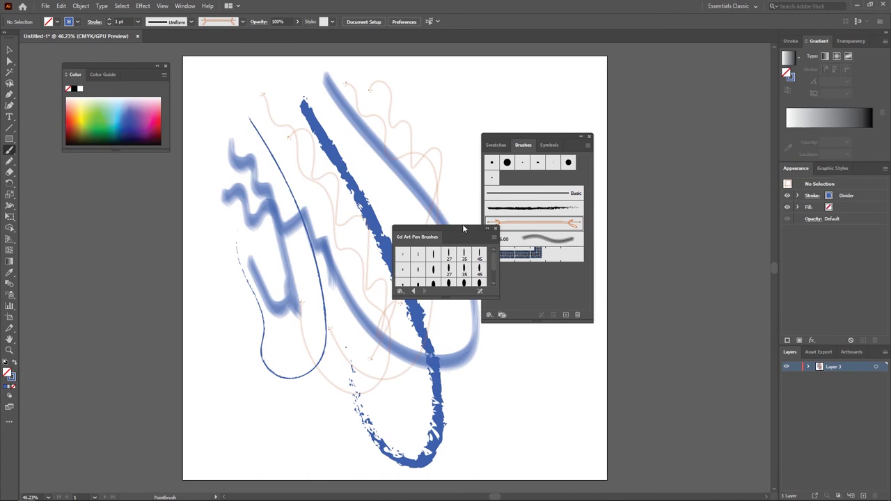
{"action": "mouse_move", "coordinate": [451, 232]}
{"action": "left_mouse_down"}
{"action": "mouse_move", "coordinate": [424, 200]}
{"action": "mouse_move", "coordinate": [419, 99]}
{"action": "left_mouse_up"}
{"action": "mouse_move", "coordinate": [572, 144]}
{"action": "left_mouse_down"}
{"action": "mouse_move", "coordinate": [697, 119]}
{"action": "mouse_move", "coordinate": [721, 100]}
{"action": "left_mouse_up"}
{"action": "mouse_move", "coordinate": [441, 103]}
{"action": "left_mouse_down"}
{"action": "mouse_move", "coordinate": [586, 89]}
{"action": "mouse_move", "coordinate": [606, 67]}
{"action": "left_mouse_up"}
{"action": "left_click_drag", "start_coordinate": [578, 148], "coordinate": [581, 207]}
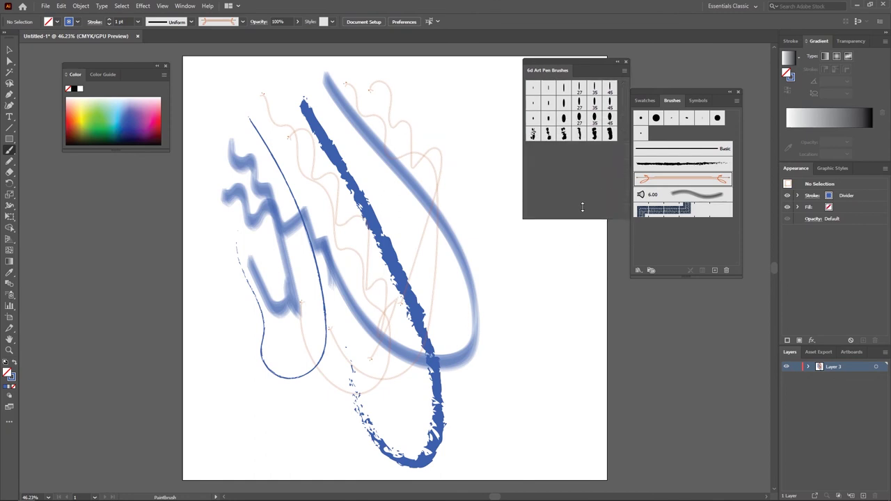
- Paint wavy blue strokes with a thicker 6d Art Pen brush, and thin ones with the light 6d Art Brush
{"action": "left_click", "coordinate": [564, 102]}
{"action": "mouse_move", "coordinate": [418, 90]}
{"action": "left_mouse_down"}
{"action": "mouse_move", "coordinate": [450, 144]}
{"action": "mouse_move", "coordinate": [489, 269]}
{"action": "left_mouse_up"}
{"action": "mouse_move", "coordinate": [473, 131]}
{"action": "left_mouse_down"}
{"action": "mouse_move", "coordinate": [497, 186]}
{"action": "mouse_move", "coordinate": [501, 362]}
{"action": "mouse_move", "coordinate": [481, 279]}
{"action": "mouse_move", "coordinate": [437, 179]}
{"action": "left_mouse_up"}
{"action": "left_click", "coordinate": [533, 87]}
{"action": "mouse_move", "coordinate": [477, 76]}
{"action": "left_mouse_down"}
{"action": "mouse_move", "coordinate": [505, 147]}
{"action": "mouse_move", "coordinate": [529, 278]}
{"action": "mouse_move", "coordinate": [552, 302]}
{"action": "mouse_move", "coordinate": [546, 438]}
{"action": "left_mouse_up"}
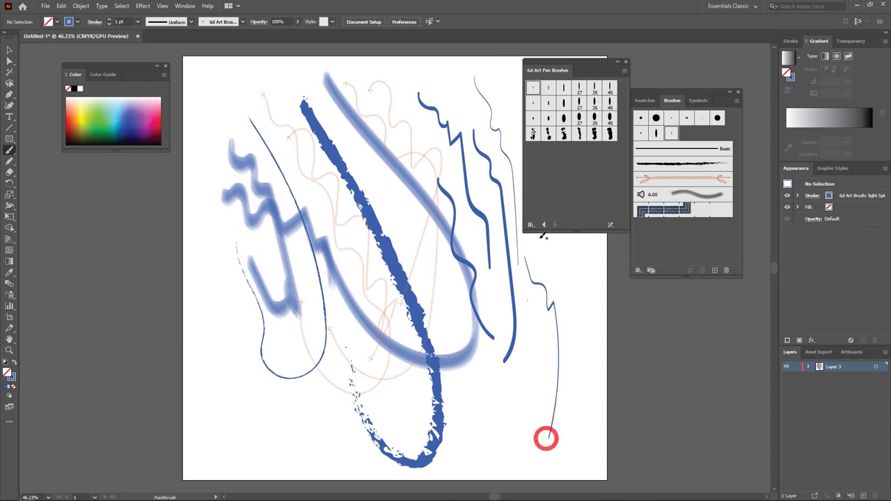
- Paint wavy strokes across the existing artwork with a heavy 6d Art Brush and 6d Scatter Brush 4
{"action": "left_click", "coordinate": [548, 117]}
{"action": "mouse_move", "coordinate": [379, 125]}
{"action": "left_mouse_down"}
{"action": "mouse_move", "coordinate": [461, 304]}
{"action": "mouse_move", "coordinate": [472, 367]}
{"action": "mouse_move", "coordinate": [539, 334]}
{"action": "left_mouse_up"}
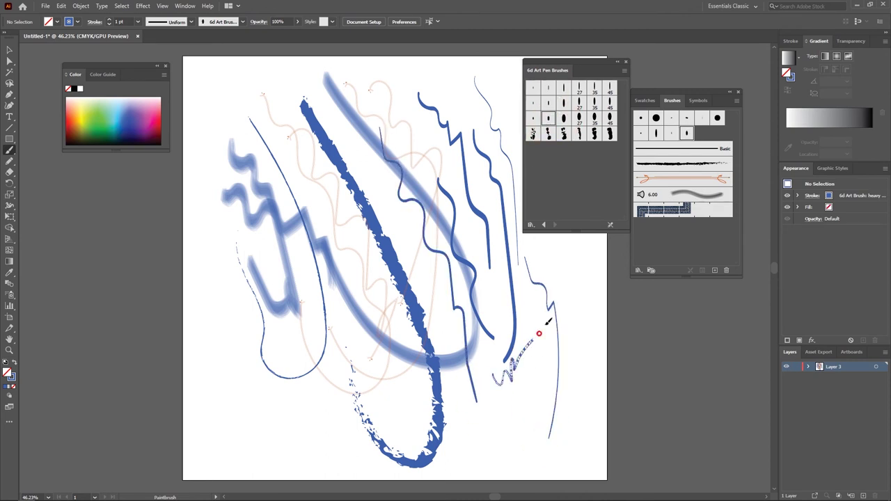
{"action": "left_click", "coordinate": [579, 134]}
{"action": "left_click_drag", "start_coordinate": [519, 245], "coordinate": [539, 342]}
{"action": "left_click_drag", "start_coordinate": [313, 270], "coordinate": [299, 298]}
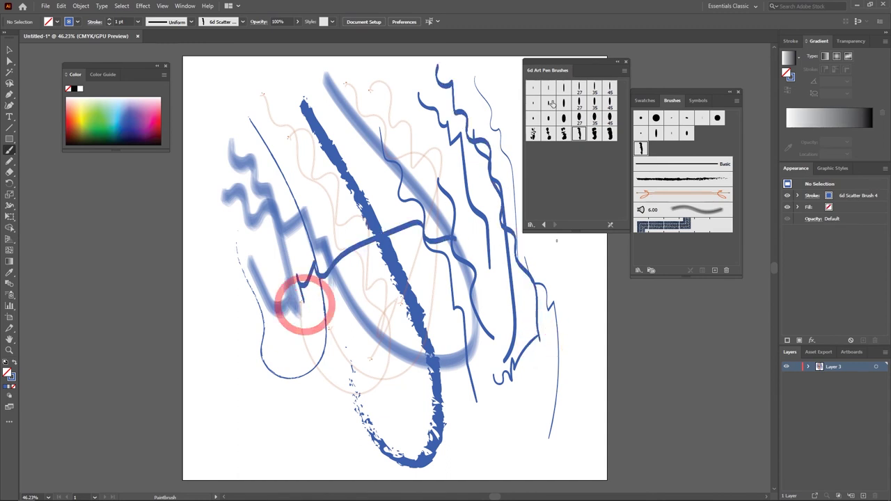
- Open the Elegant Curl & Floral Brush Set from the decorative brush libraries
{"action": "left_click", "coordinate": [623, 70]}
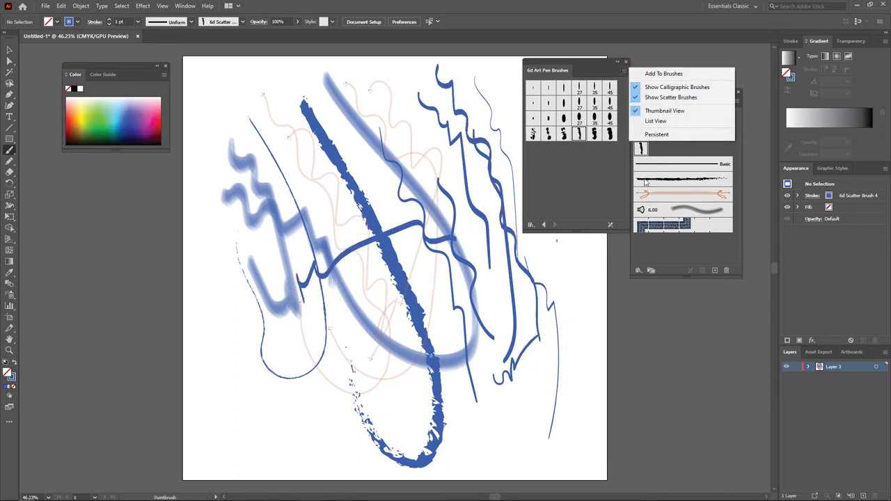
{"action": "left_click", "coordinate": [611, 176]}
{"action": "left_click", "coordinate": [738, 100]}
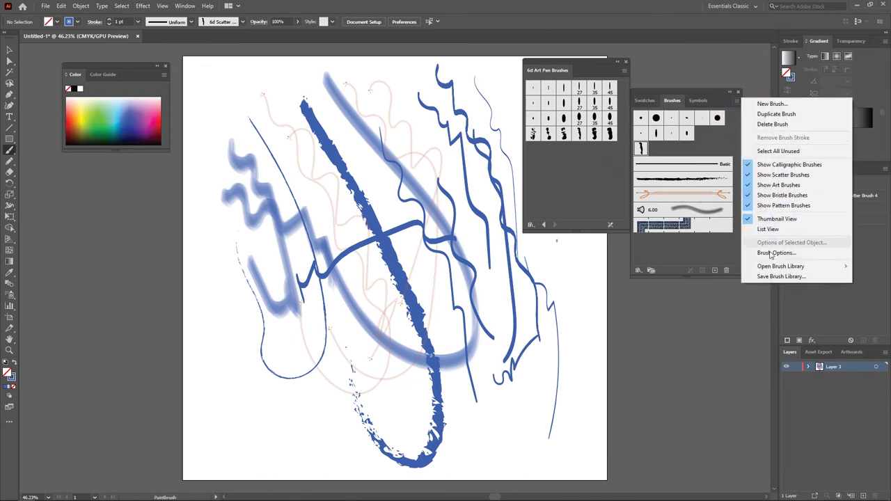
{"action": "mouse_move", "coordinate": [781, 268]}
{"action": "mouse_move", "coordinate": [692, 311]}
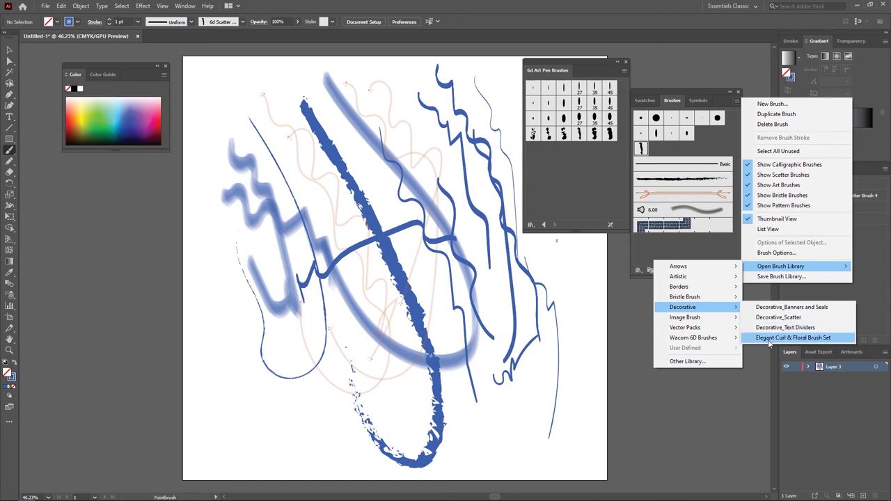
{"action": "left_click", "coordinate": [773, 338]}
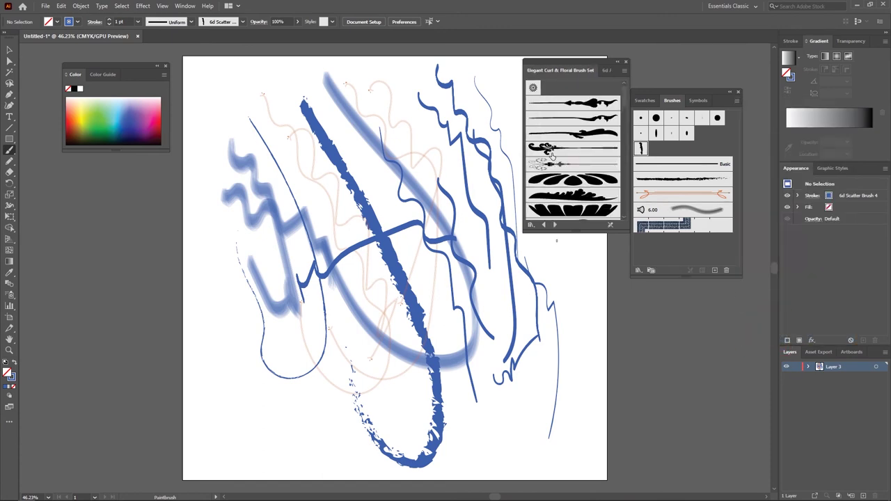
- Paint a long diagonal stroke and a shorter curved stroke near the artboard's lower right with the Tulip Arch Top brush
{"action": "mouse_move", "coordinate": [623, 102]}
{"action": "left_mouse_down"}
{"action": "mouse_move", "coordinate": [625, 131]}
{"action": "mouse_move", "coordinate": [624, 118]}
{"action": "left_mouse_up"}
{"action": "left_click", "coordinate": [607, 139]}
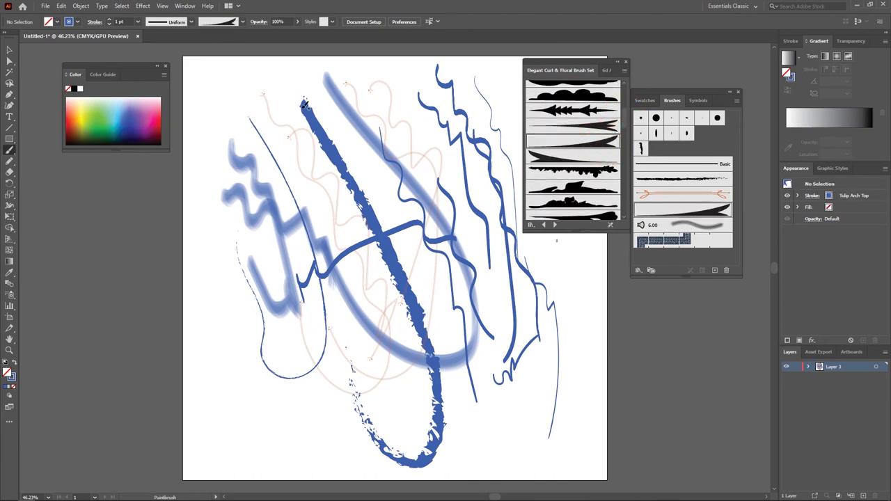
{"action": "mouse_move", "coordinate": [279, 88]}
{"action": "left_mouse_down"}
{"action": "mouse_move", "coordinate": [346, 164]}
{"action": "mouse_move", "coordinate": [436, 368]}
{"action": "left_mouse_up"}
{"action": "left_click_drag", "start_coordinate": [458, 415], "coordinate": [566, 343]}
- Paint a long wavy stroke from the artboard's upper left to its lower middle with the Floral Brush
{"action": "left_click", "coordinate": [576, 188]}
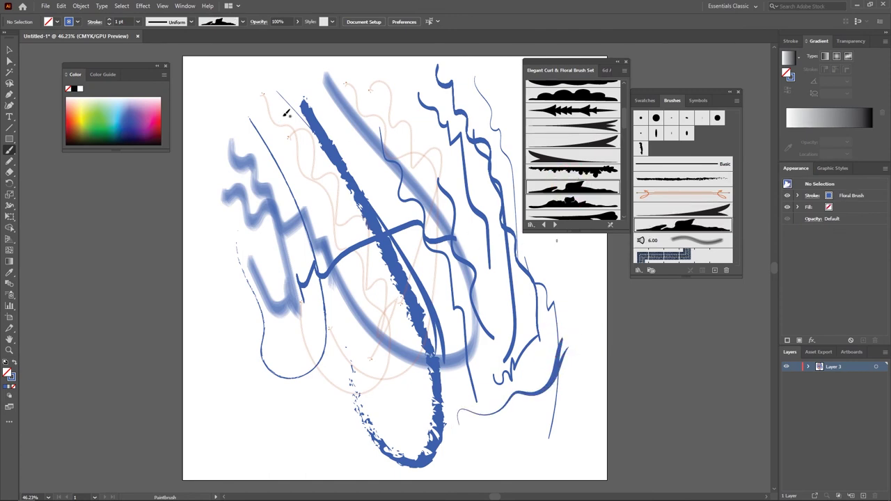
{"action": "mouse_move", "coordinate": [239, 87]}
{"action": "left_mouse_down"}
{"action": "mouse_move", "coordinate": [230, 143]}
{"action": "mouse_move", "coordinate": [289, 201]}
{"action": "left_mouse_up"}
{"action": "left_click_drag", "start_coordinate": [399, 392], "coordinate": [400, 392]}
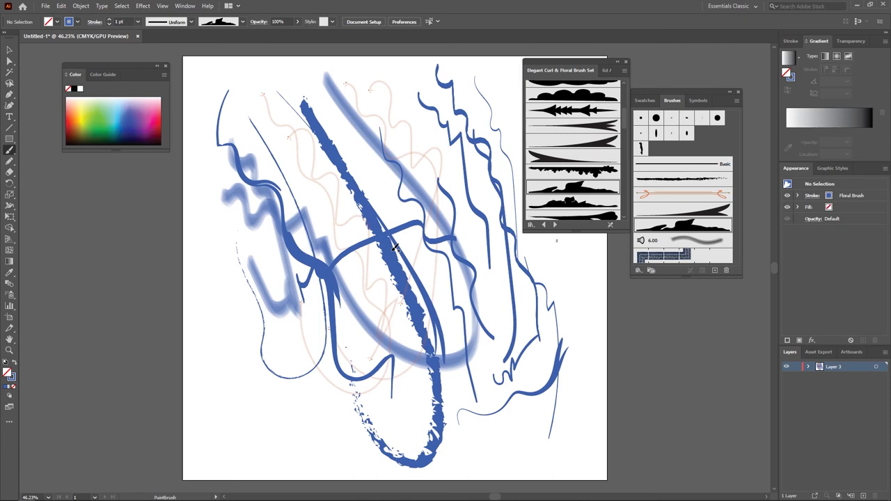
- Close the brush libraries and the Brushes panel, and move the Color panel to the right of the artboard
{"action": "left_click", "coordinate": [606, 70]}
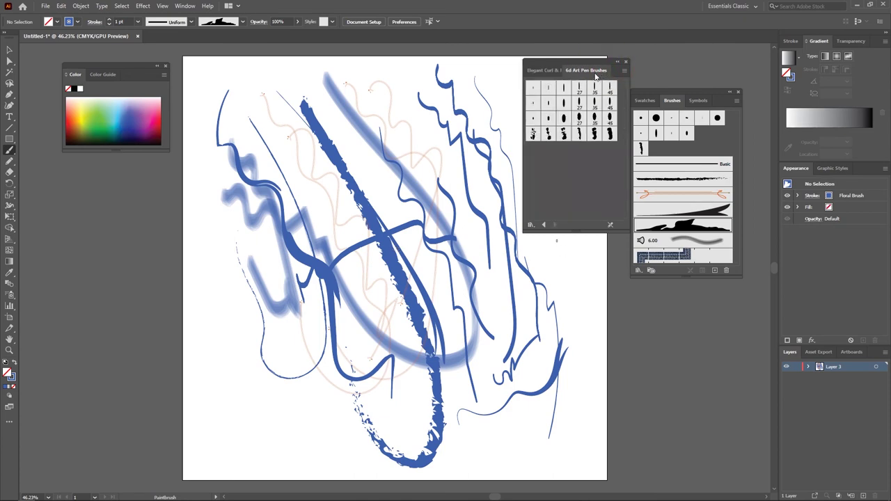
{"action": "left_click", "coordinate": [553, 71]}
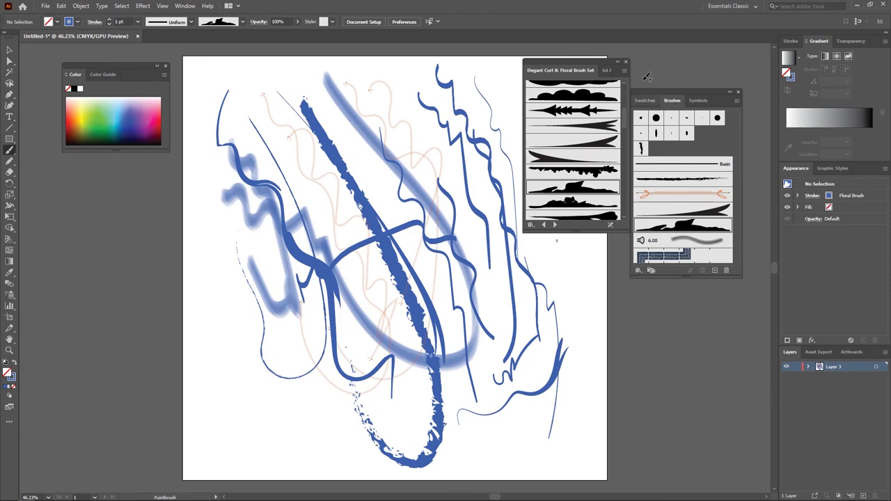
{"action": "left_click", "coordinate": [626, 63]}
{"action": "mouse_move", "coordinate": [730, 102]}
{"action": "left_mouse_down"}
{"action": "mouse_move", "coordinate": [704, 90]}
{"action": "mouse_move", "coordinate": [716, 86]}
{"action": "mouse_move", "coordinate": [706, 91]}
{"action": "left_mouse_up"}
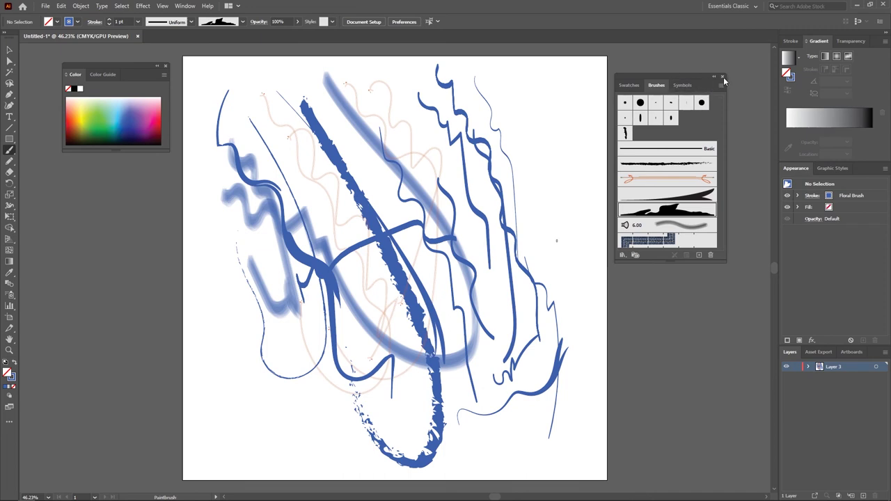
{"action": "left_click", "coordinate": [723, 77]}
{"action": "left_click_drag", "start_coordinate": [122, 62], "coordinate": [700, 72]}
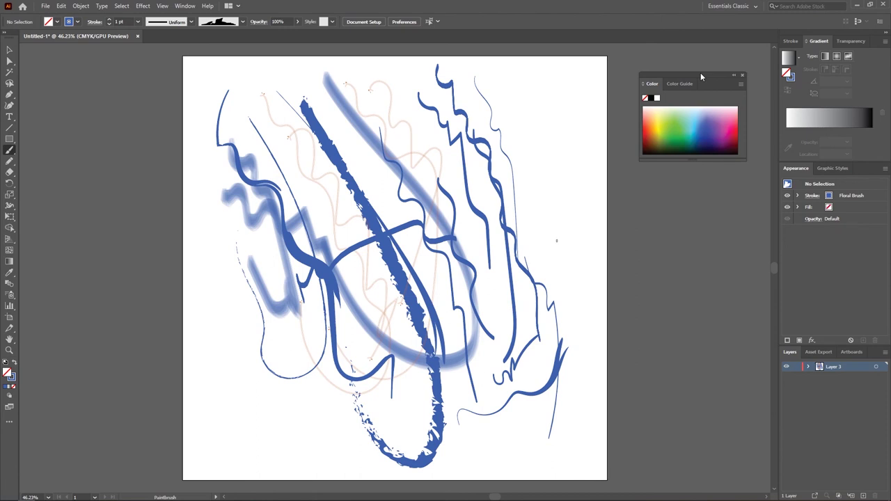
- Select all the painted strokes on the artboard and delete them
{"action": "left_click", "coordinate": [10, 49]}
{"action": "left_click_drag", "start_coordinate": [166, 57], "coordinate": [623, 475]}
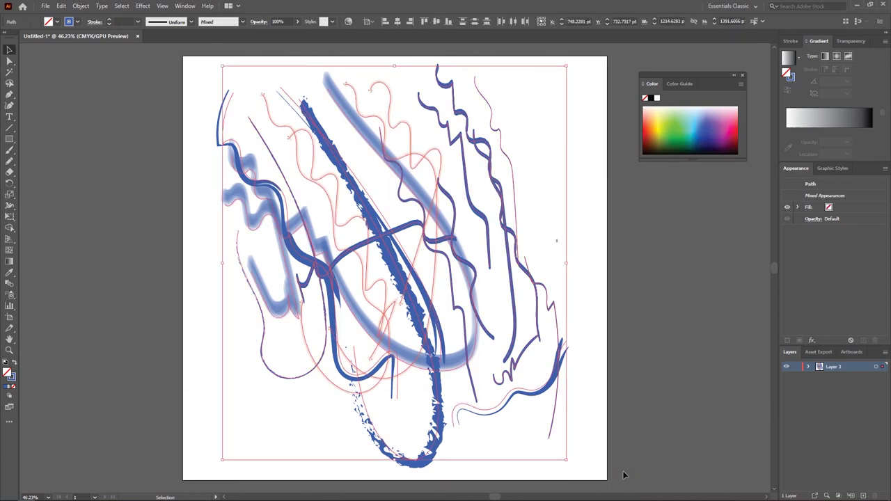
{"action": "key", "text": "Delete"}
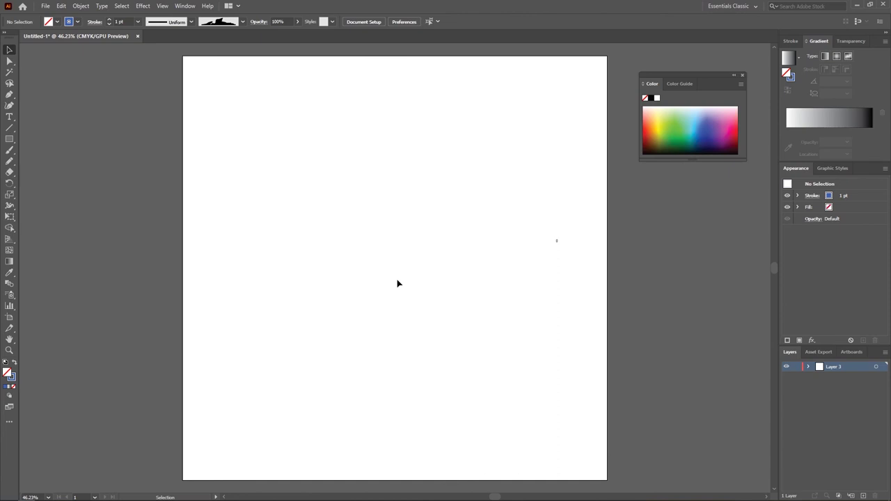
- Examine the available Illustrator and Photoshop effects, the graphic styles and the Color Guide
{"action": "left_click", "coordinate": [144, 6]}
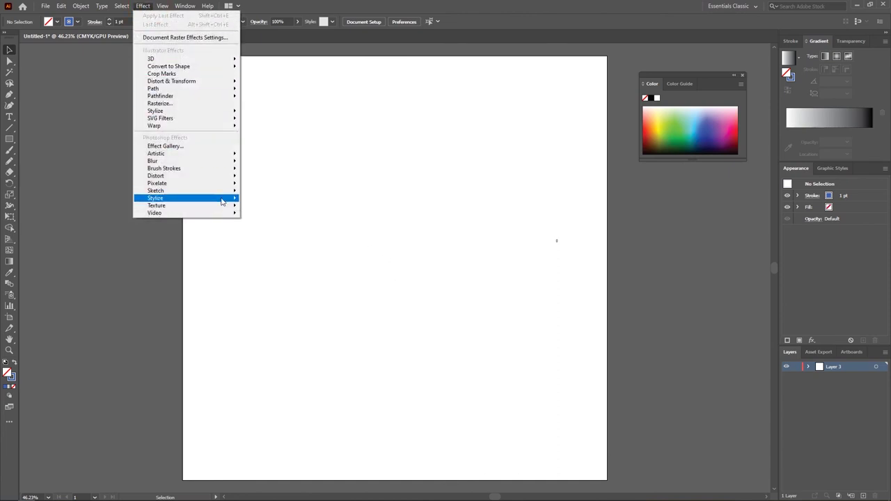
{"action": "mouse_move", "coordinate": [234, 180]}
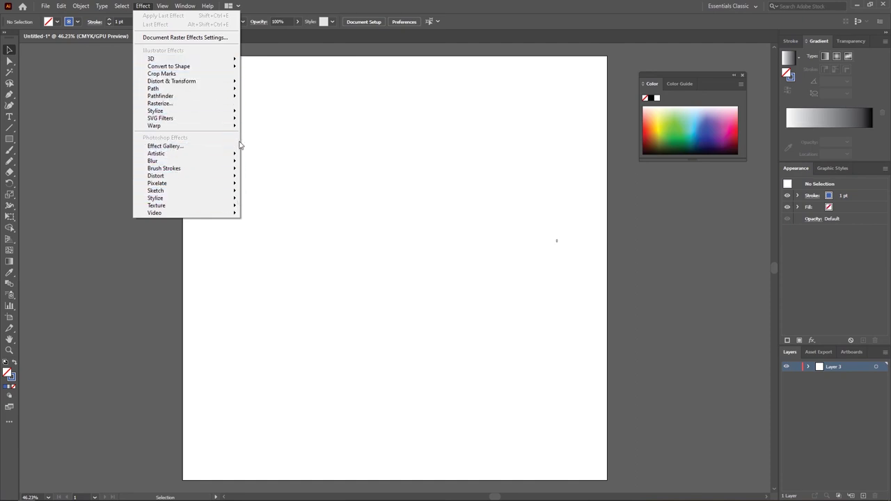
{"action": "left_click", "coordinate": [342, 98]}
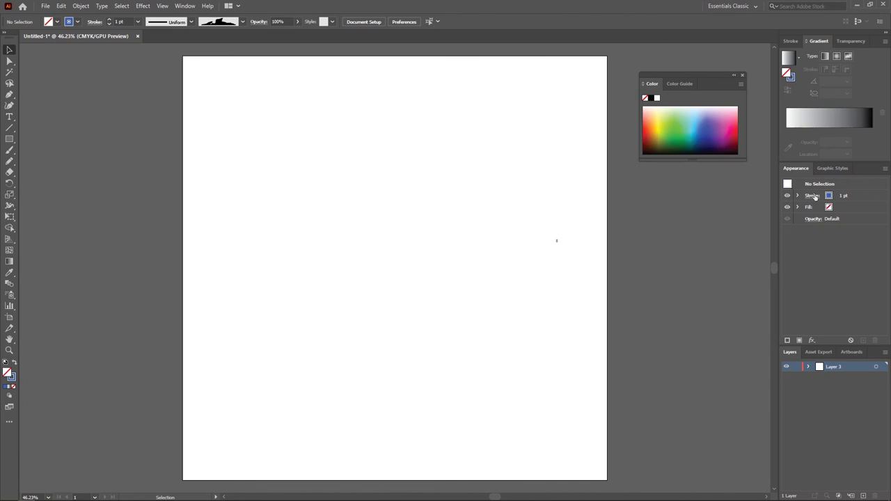
{"action": "left_click", "coordinate": [827, 238]}
{"action": "left_click", "coordinate": [831, 169]}
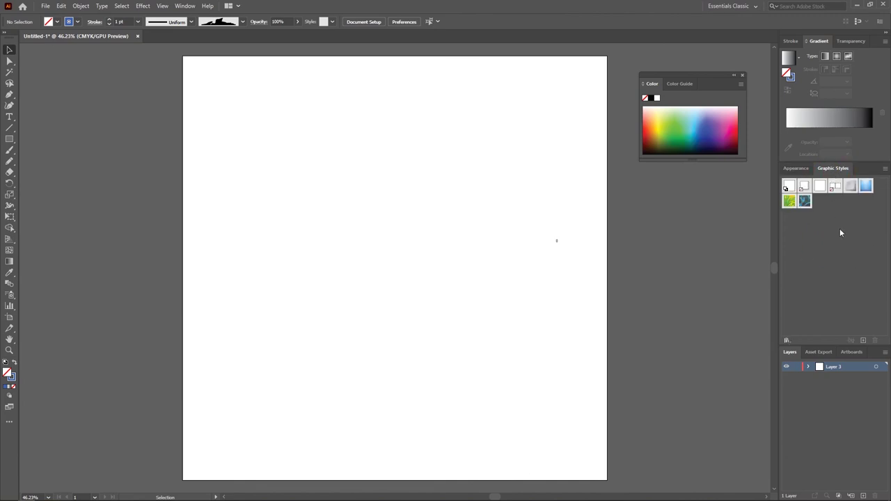
{"action": "left_click", "coordinate": [796, 169]}
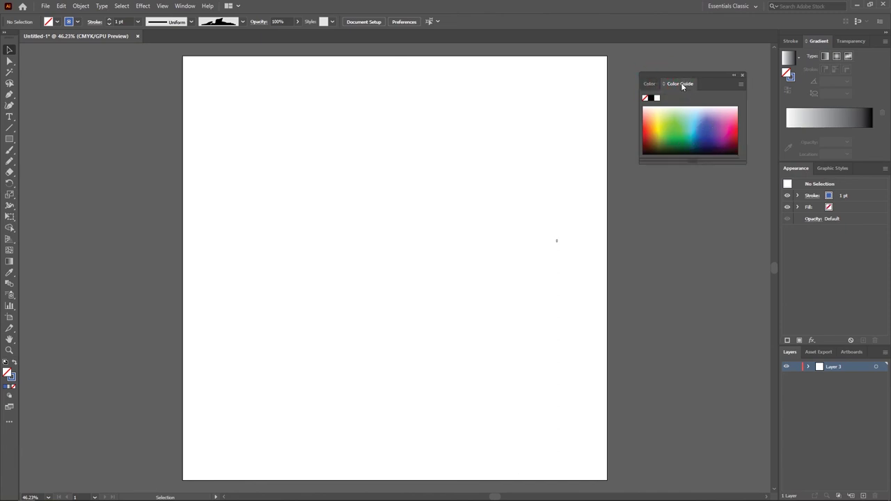
{"action": "left_click", "coordinate": [679, 83]}
{"action": "left_click", "coordinate": [649, 84]}
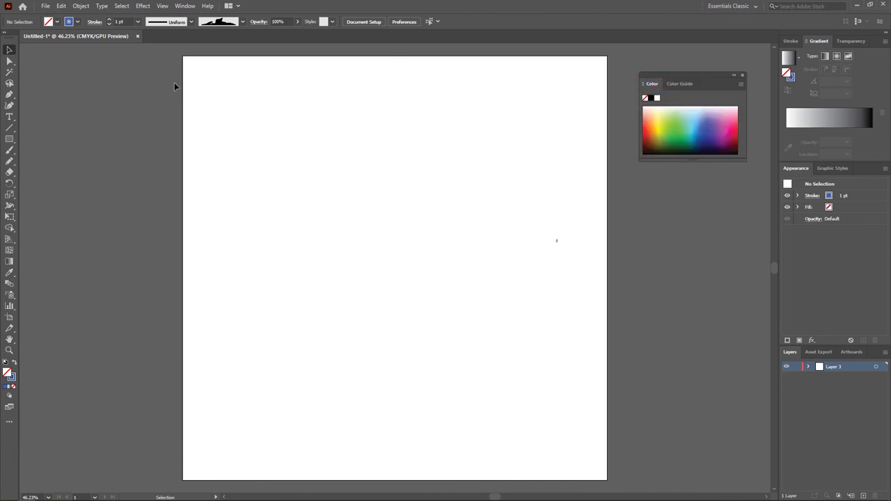
- Examine the ways to choose fill and stroke colors, including the swatches and the Color Picker, without applying a color
{"action": "left_click", "coordinate": [76, 22]}
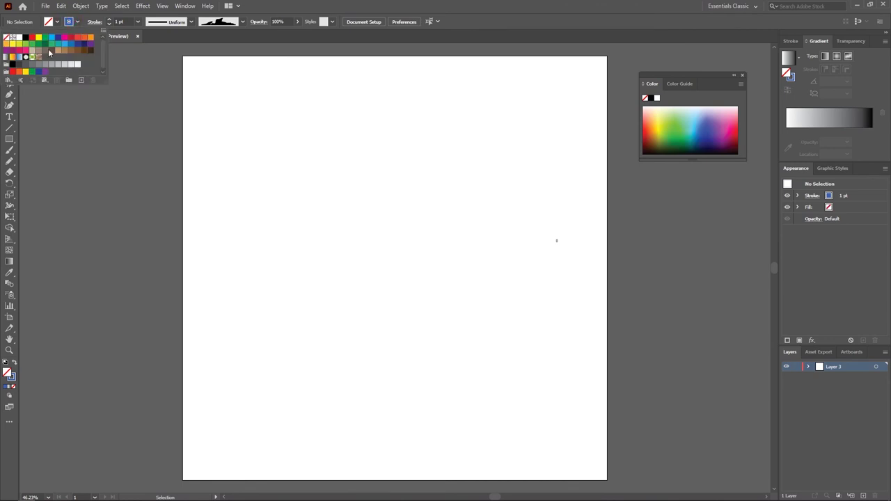
{"action": "left_click", "coordinate": [59, 22]}
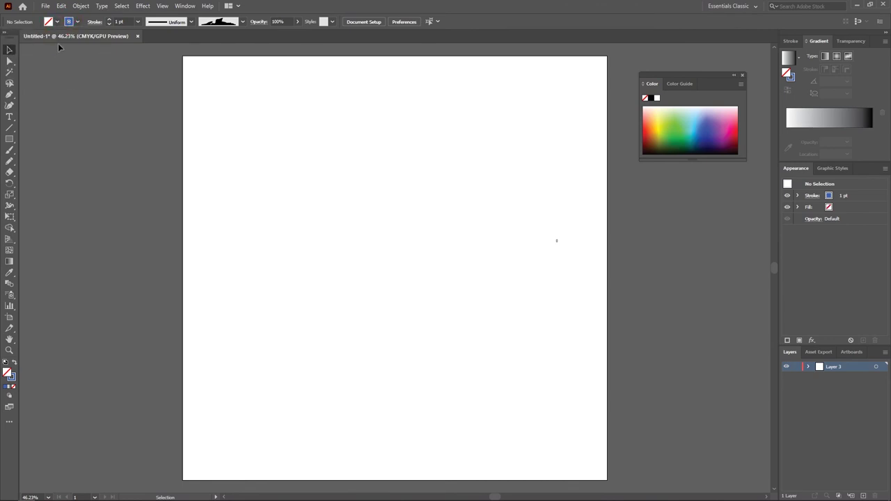
{"action": "left_click", "coordinate": [58, 22]}
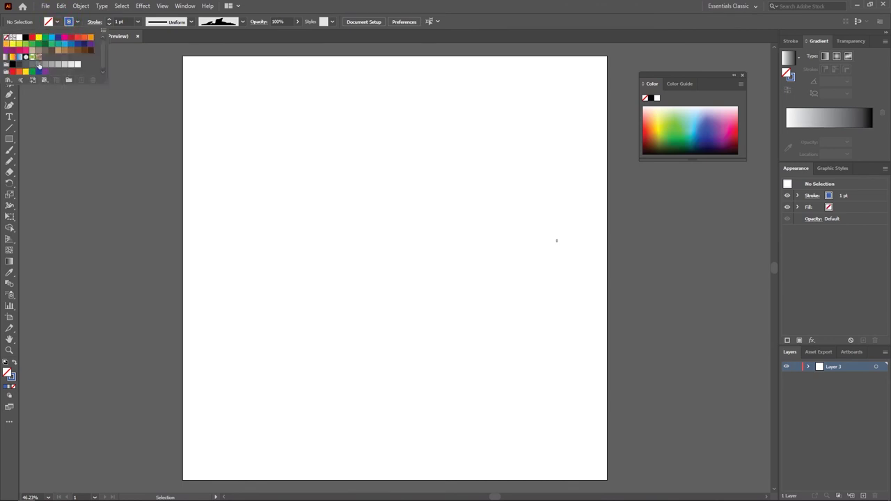
{"action": "left_click", "coordinate": [276, 7]}
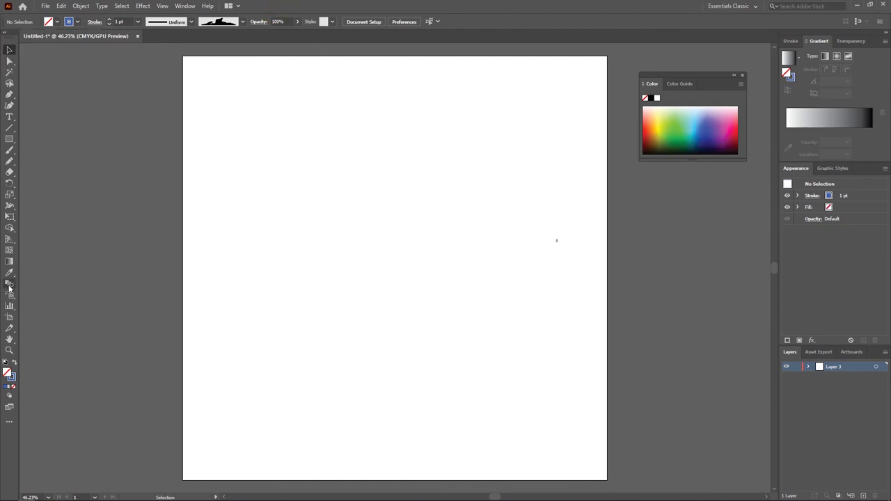
{"action": "double_click", "coordinate": [6, 374]}
{"action": "left_click_drag", "start_coordinate": [427, 246], "coordinate": [406, 215]}
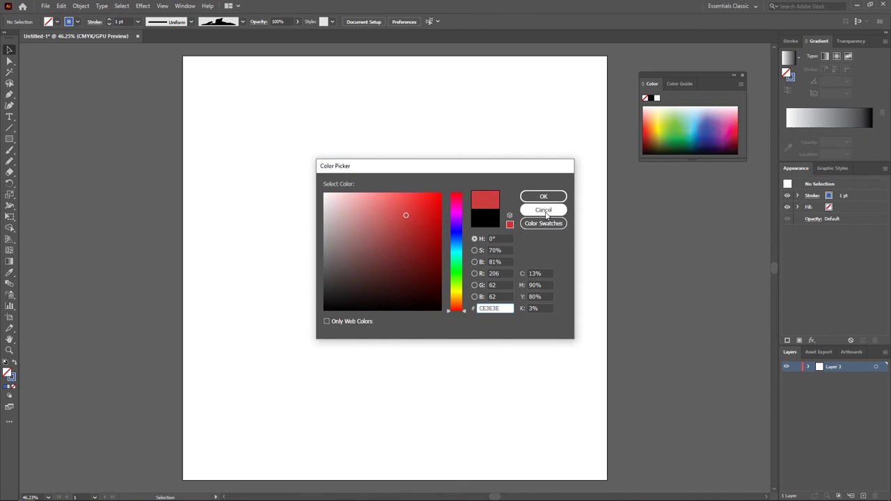
{"action": "left_click", "coordinate": [542, 210]}
{"action": "left_click", "coordinate": [185, 7]}
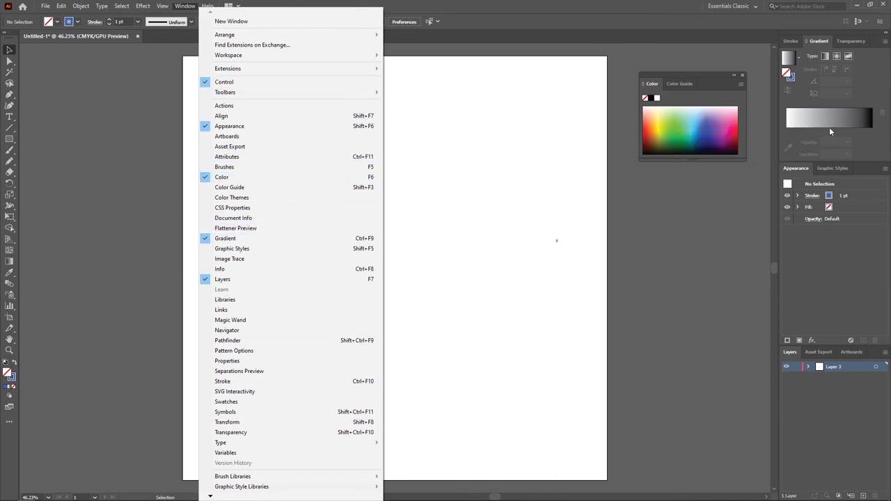
{"action": "left_click", "coordinate": [689, 218]}
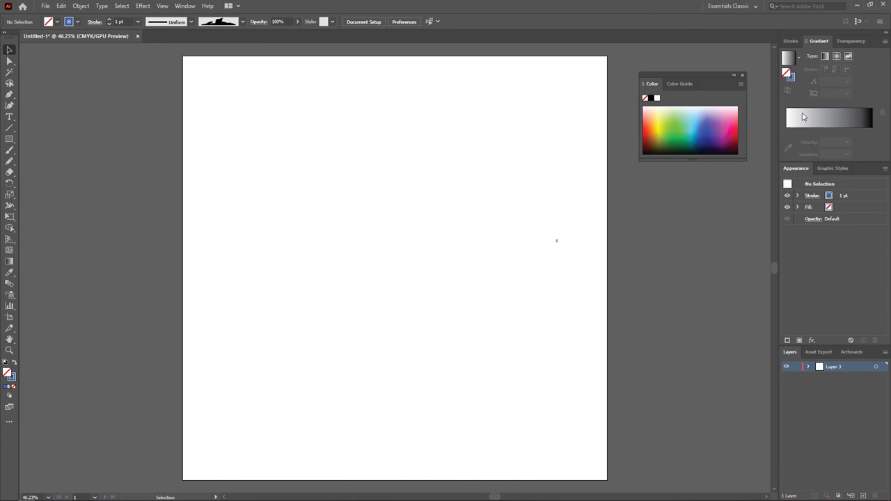
{"action": "double_click", "coordinate": [789, 75]}
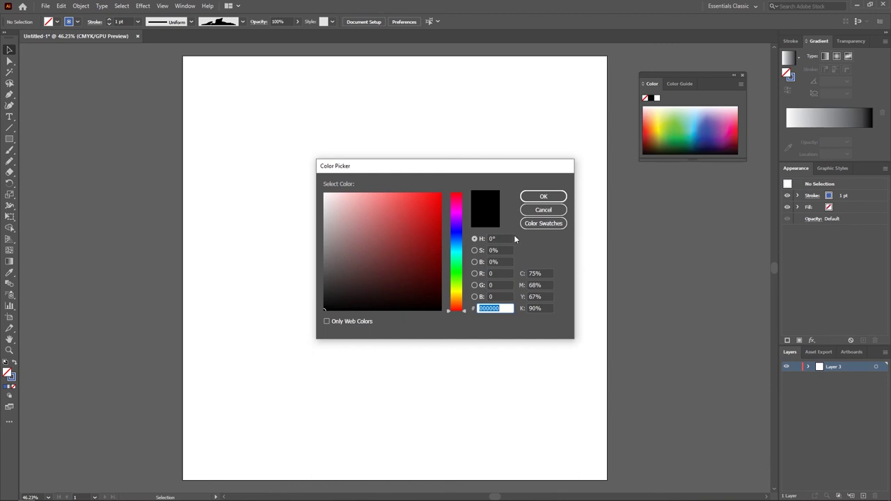
{"action": "left_click", "coordinate": [543, 209]}
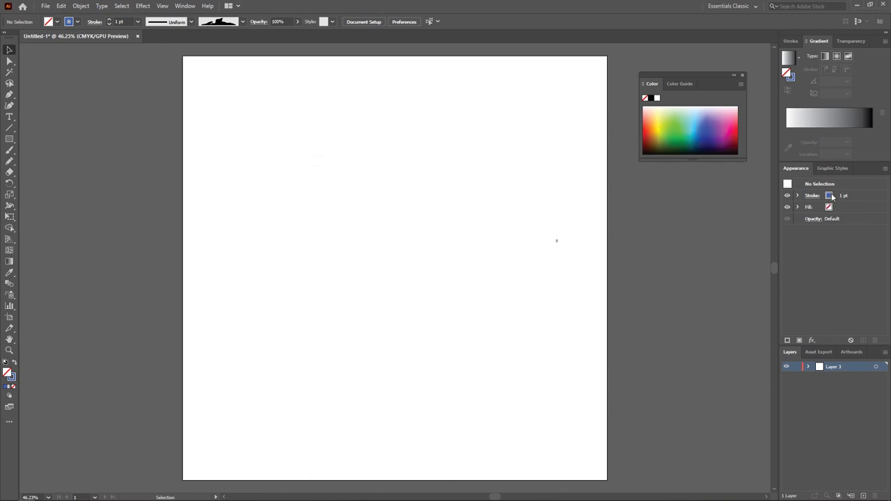